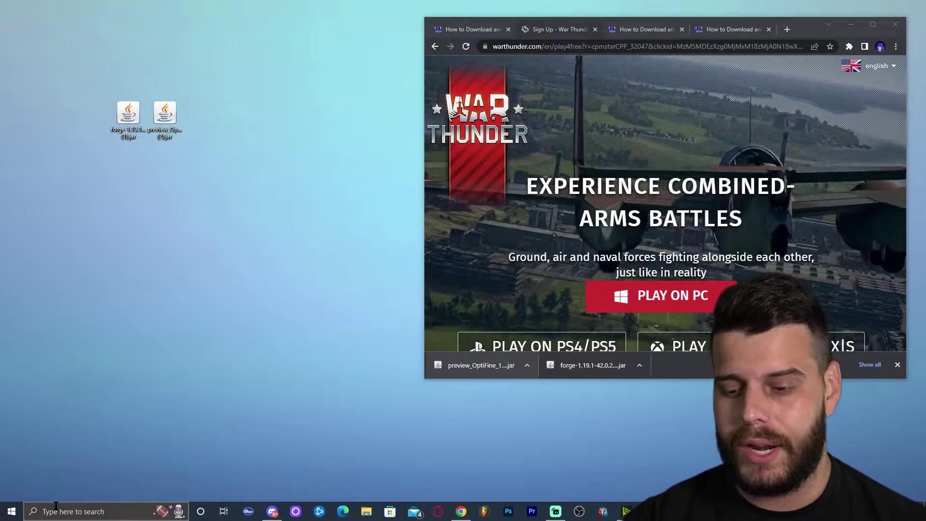
- Filter Apps & features by 'java' and confirm Java SE Development Kit 18.0.2 (64-bit) is installed
click(72, 513)
text(add)
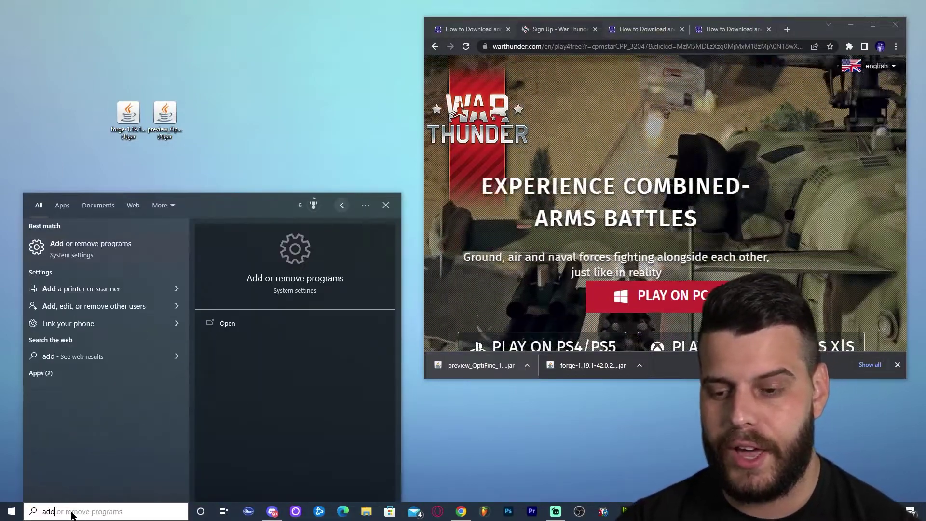
key(Return)
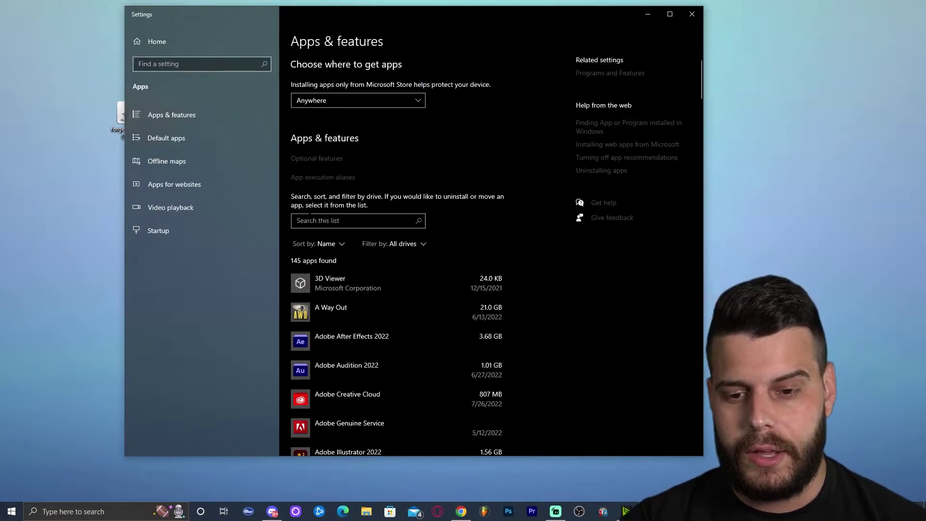
click(322, 221)
text(java)
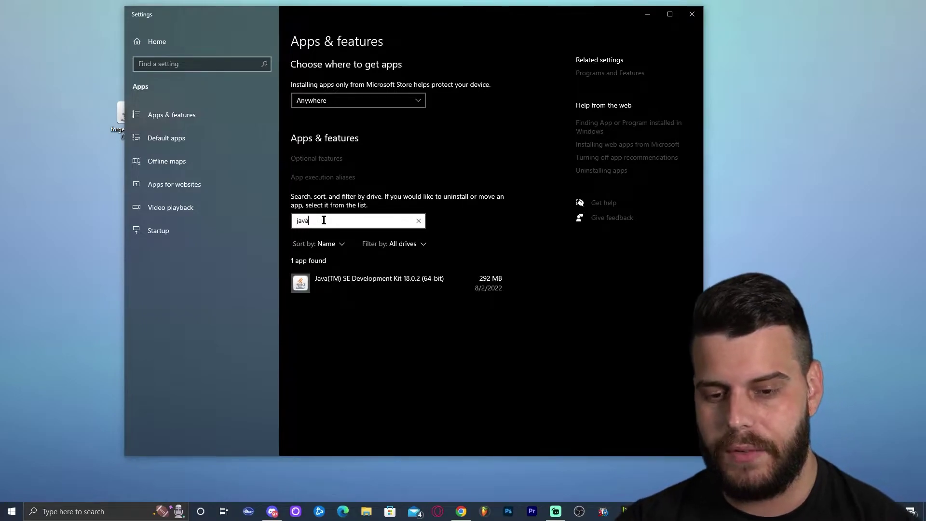
click(421, 290)
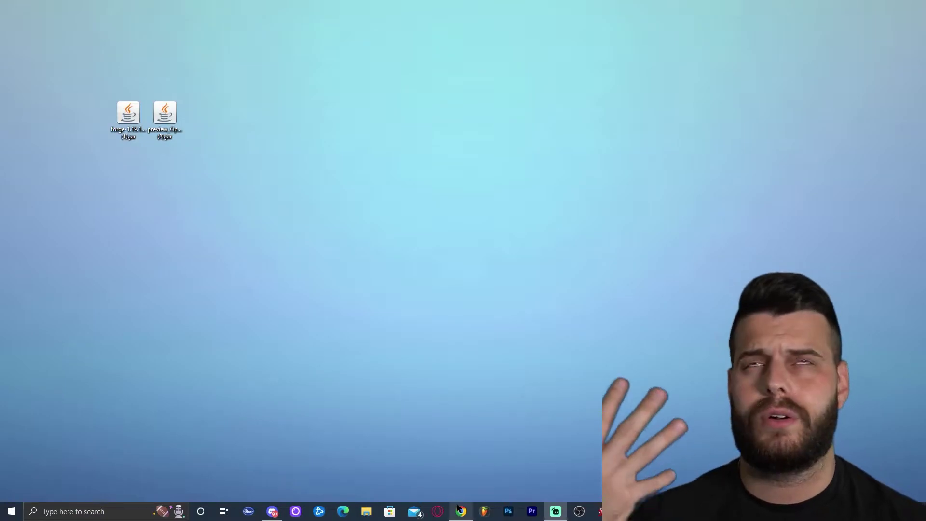
- Bring Chrome back, close the tutorial and War Thunder ad tabs, and maximize the window
click(461, 511)
click(508, 29)
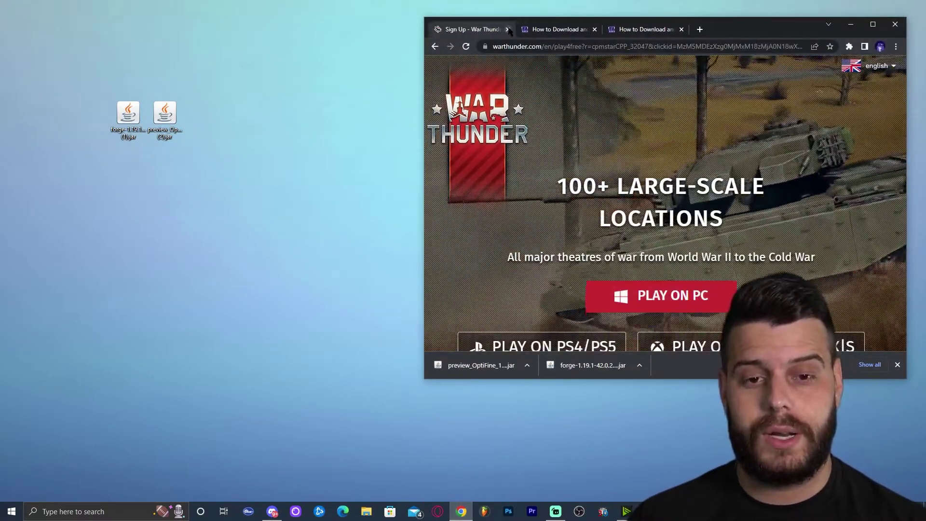
click(507, 29)
click(873, 24)
scroll(661, 277, down, 15)
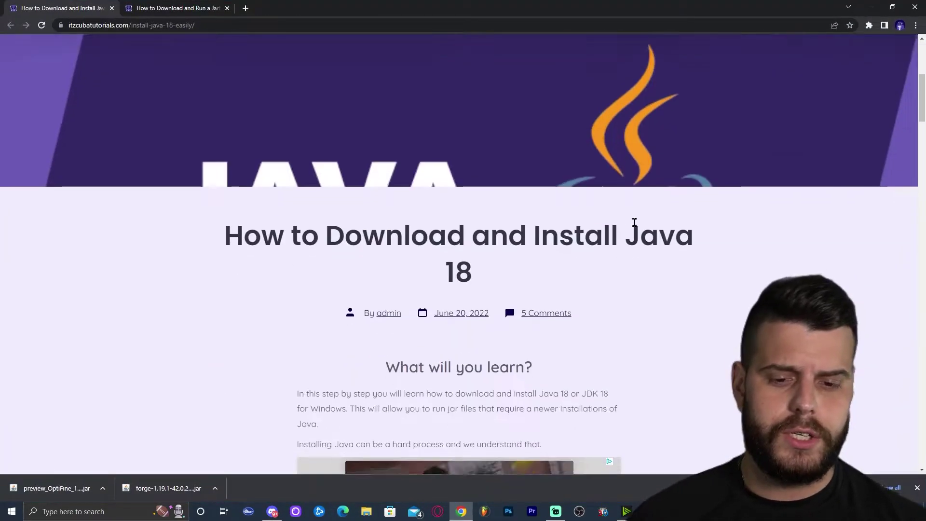
scroll(816, 158, up, 2)
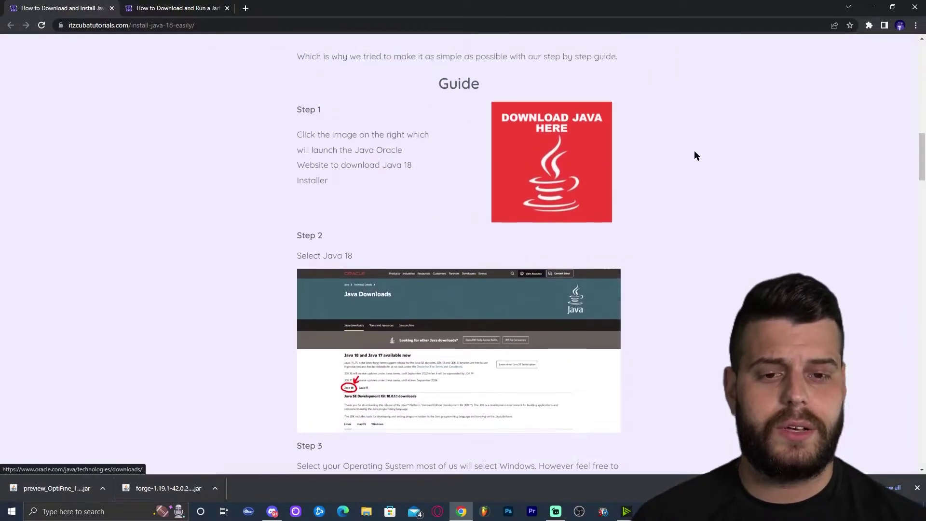
- Open Oracle's Java downloads page from the guide and show the JDK 18 Windows downloads
click(579, 160)
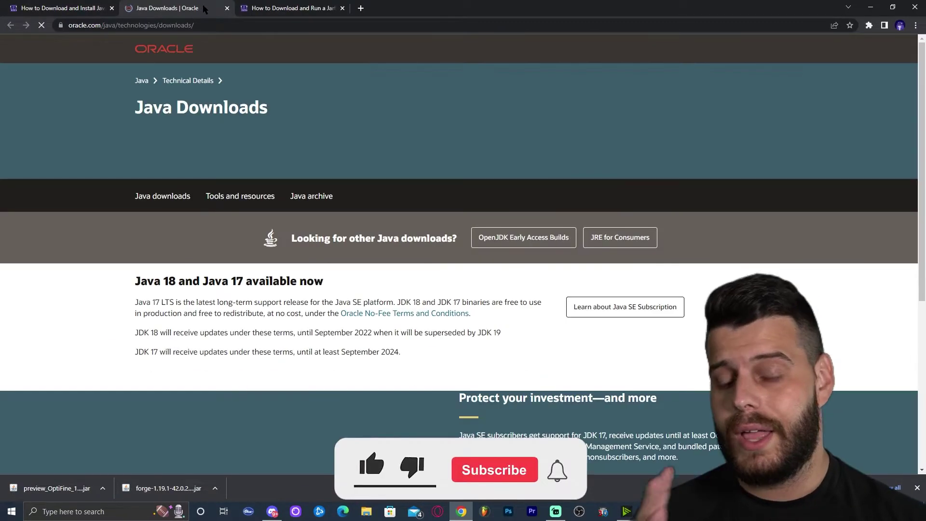
scroll(346, 211, down, 3)
scroll(345, 210, down, 1)
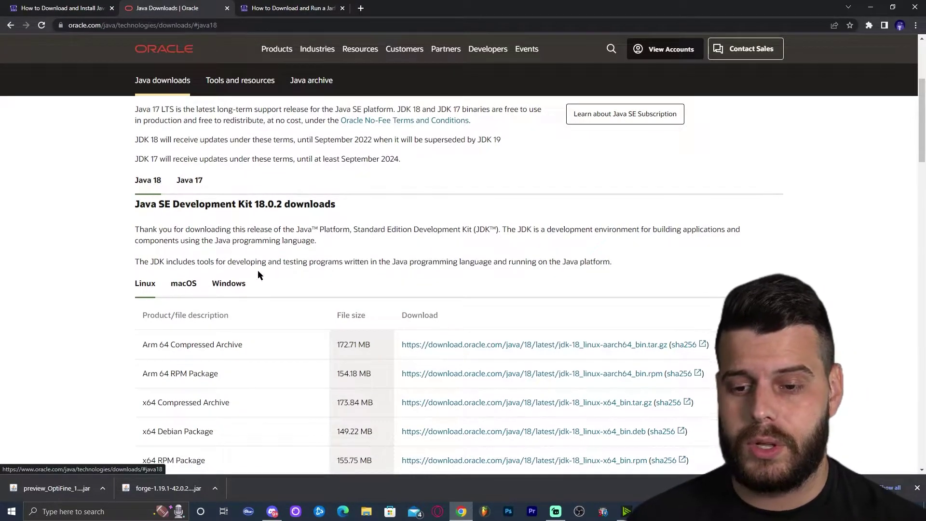
click(231, 284)
scroll(359, 183, down, 3)
- Download and save the JDK 18 x64 Installer (jdk-18_windows-x64_bin.exe) to Downloads
triple_click(196, 229)
click(195, 228)
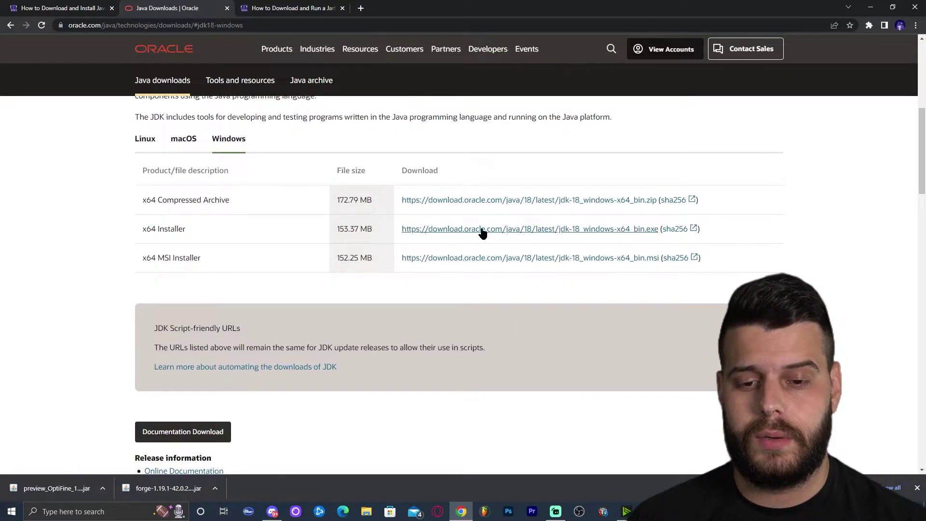
click(508, 233)
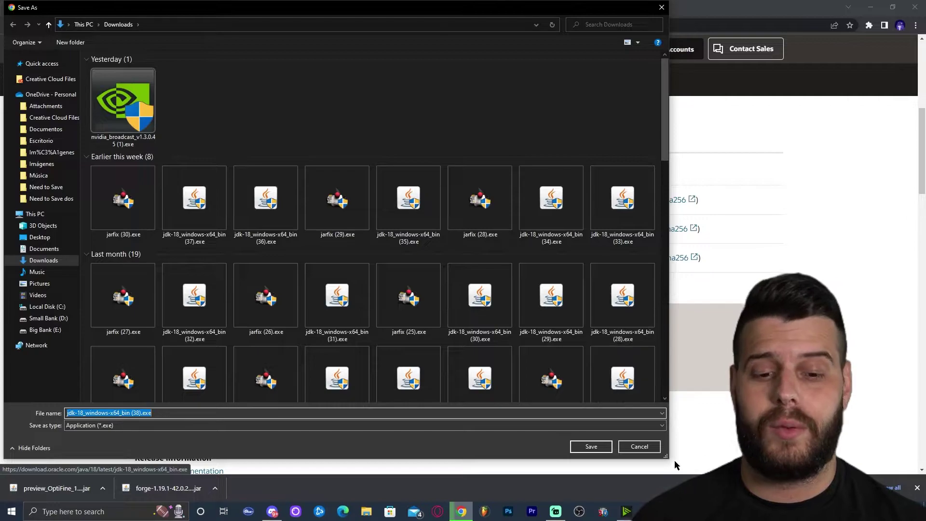
click(598, 444)
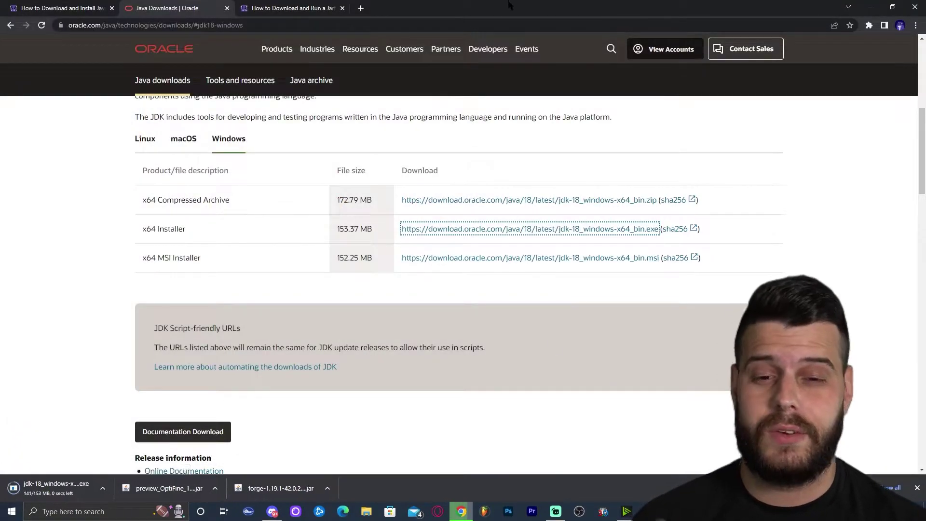
double_click(509, 5)
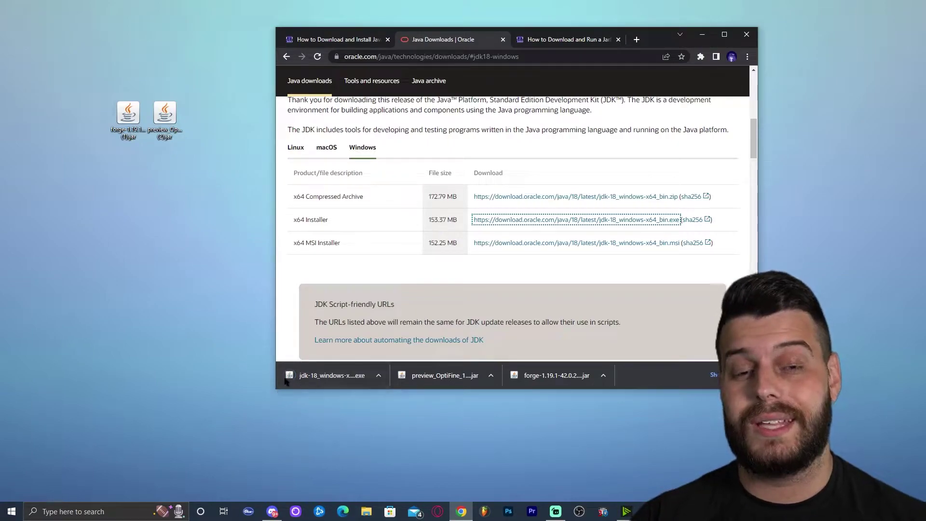
- Copy the jdk-18 installer from Chrome's download bar onto the desktop and refresh it
drag(337, 383, 206, 154)
right_click(226, 132)
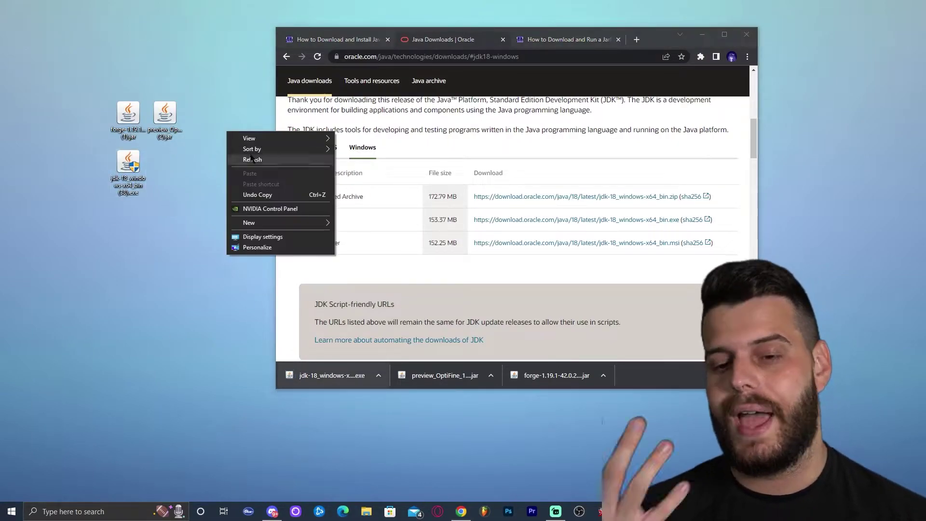
click(241, 159)
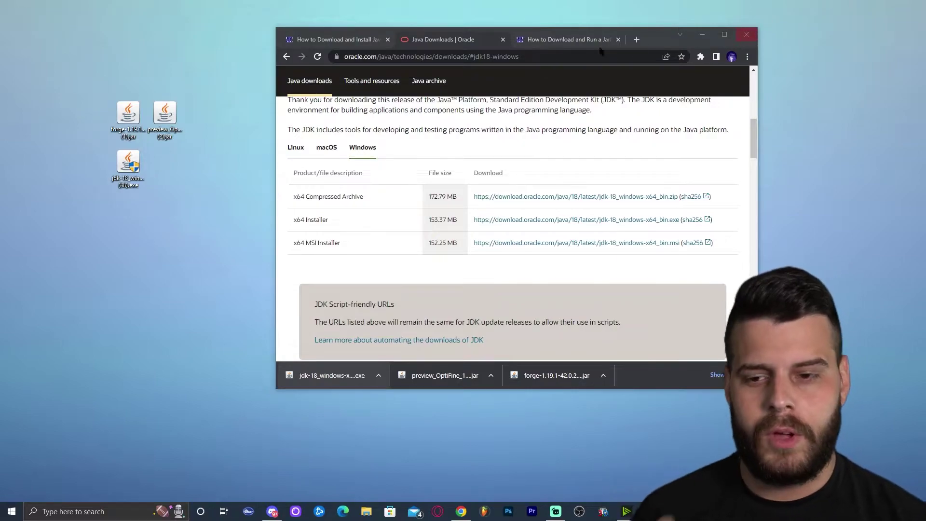
right_click(248, 107)
click(255, 137)
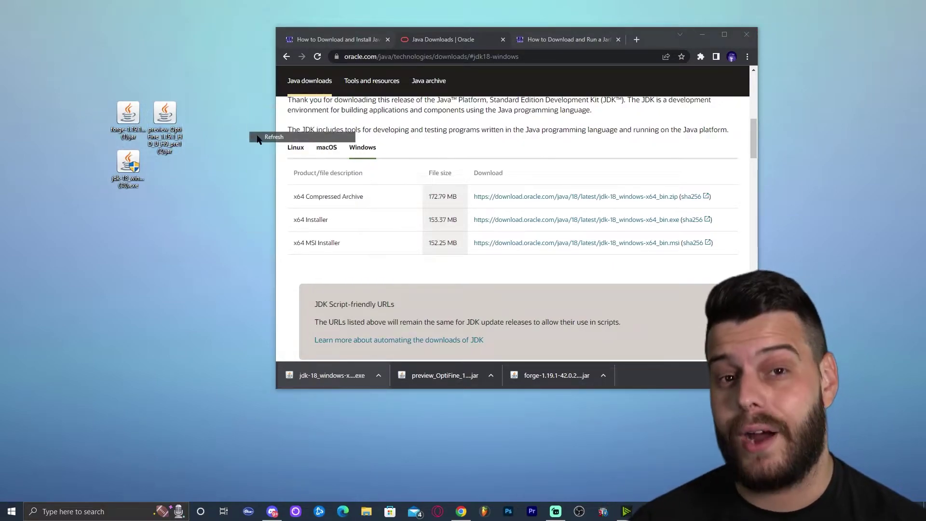
right_click(225, 58)
click(239, 85)
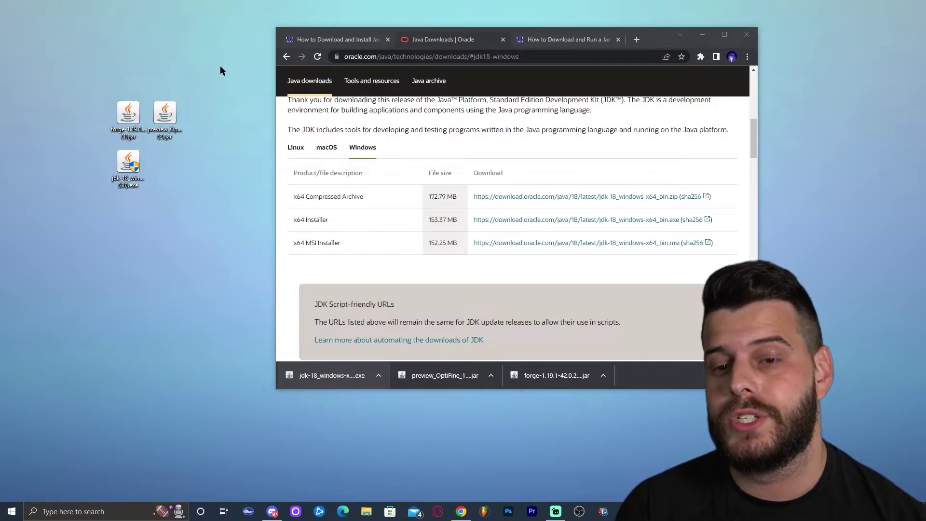
- Check the Forge and OptiFine jars on the refreshed desktop, then show the itzCuba Jarfix guide
drag(219, 78, 130, 119)
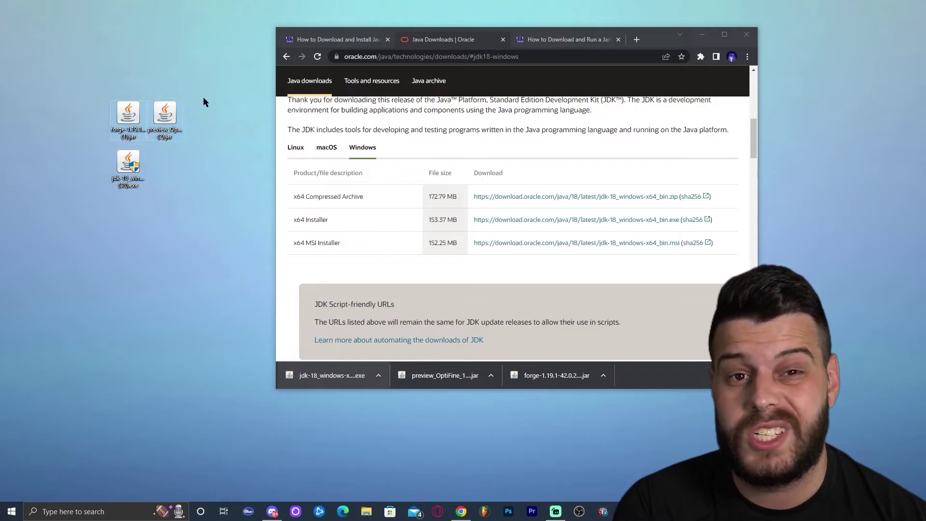
click(202, 95)
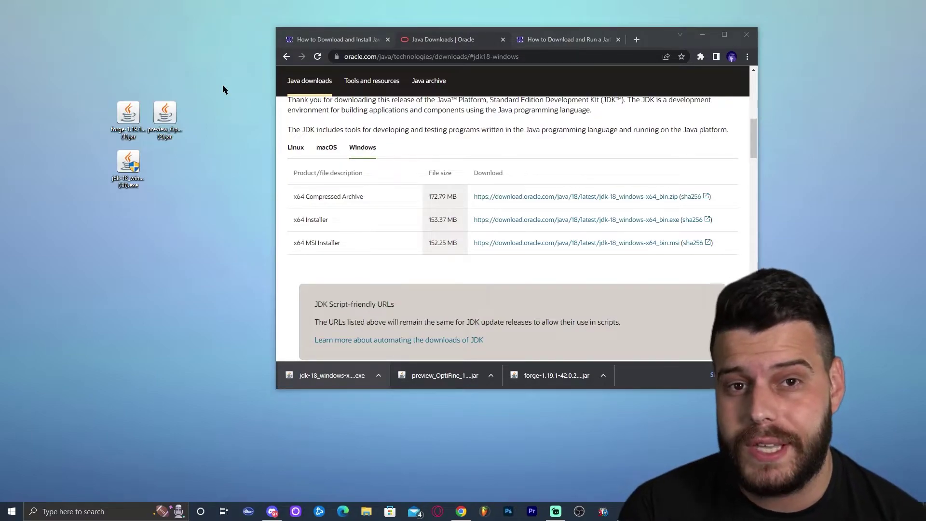
right_click(215, 74)
click(230, 106)
right_click(253, 65)
click(252, 89)
drag(199, 74, 113, 126)
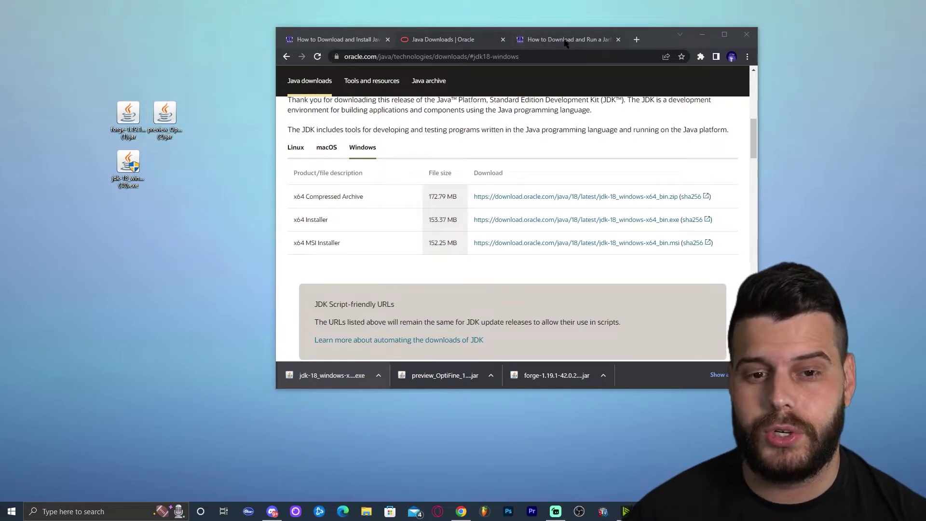
drag(206, 82, 109, 130)
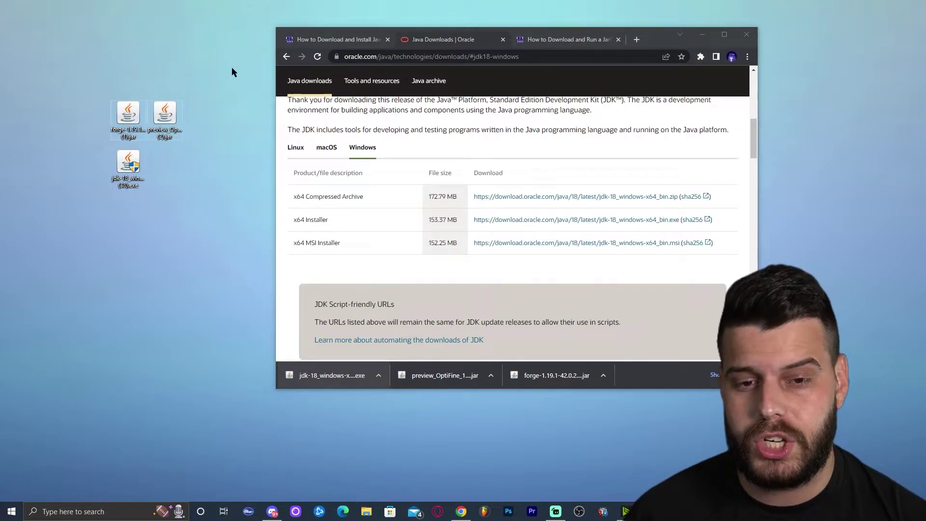
click(553, 41)
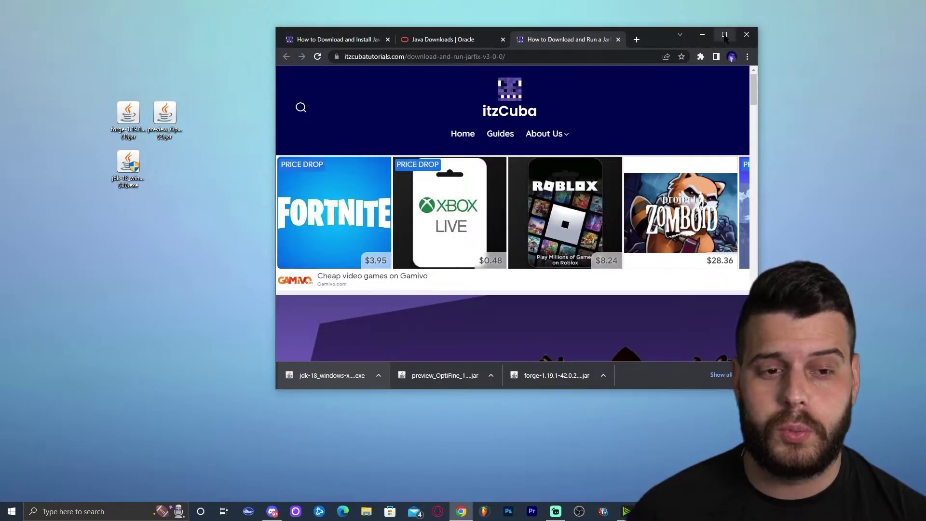
- From the Jarfix download site, download and save jarfix.exe
click(724, 35)
scroll(795, 129, down, 10)
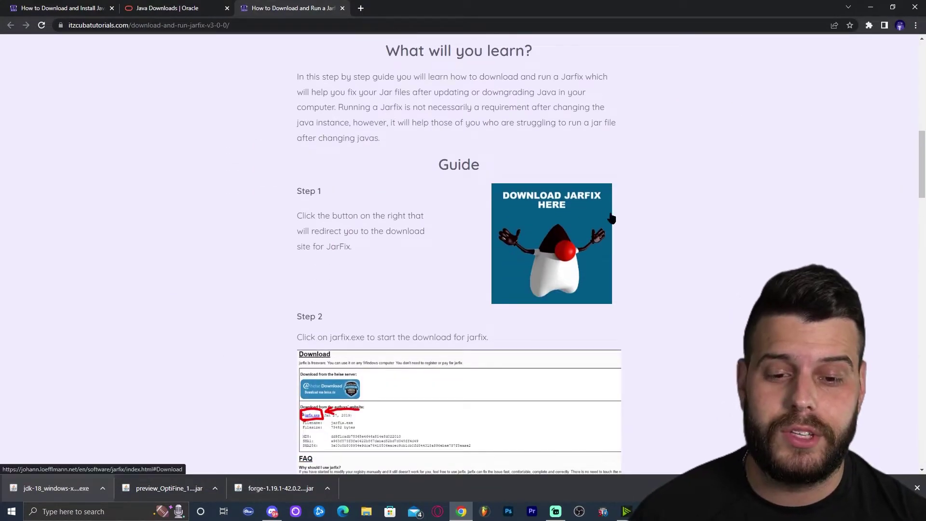
click(575, 209)
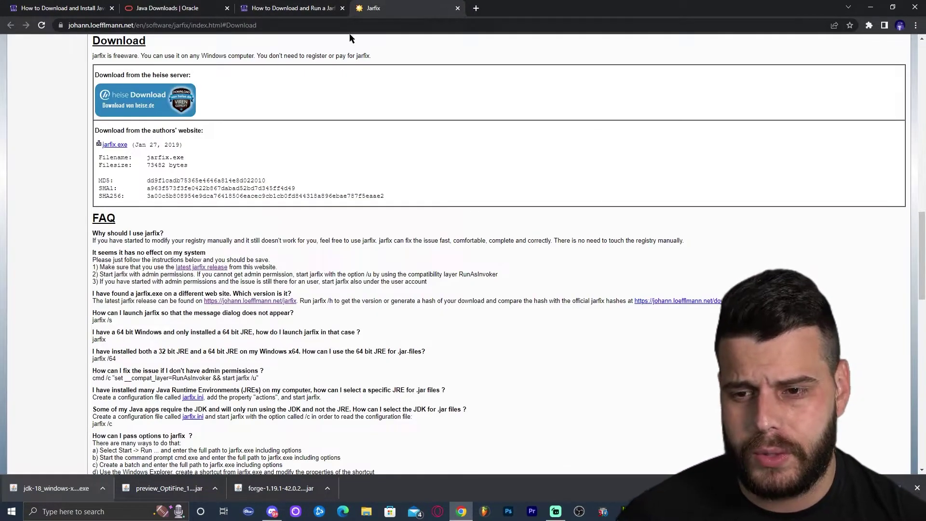
click(116, 146)
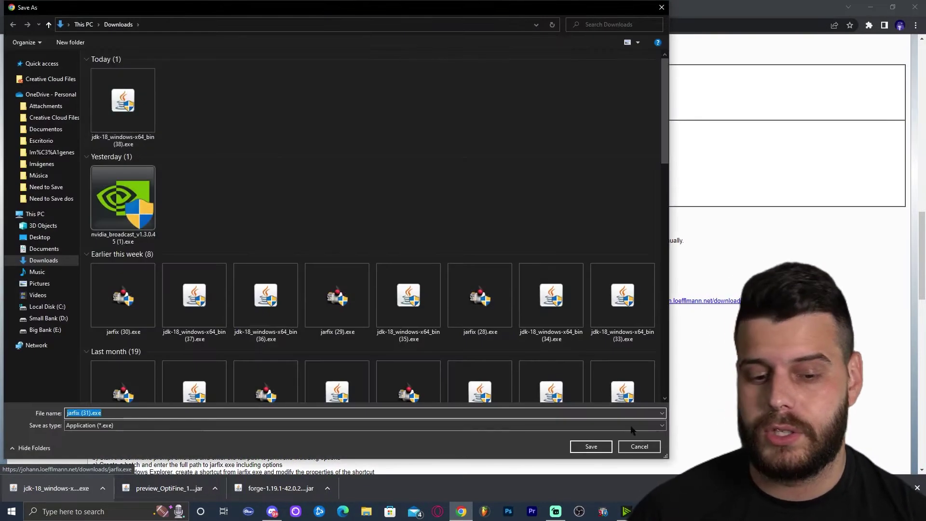
click(589, 444)
- Restore the Chrome window, refresh the desktop to show jarfix, and close Chrome
double_click(624, 4)
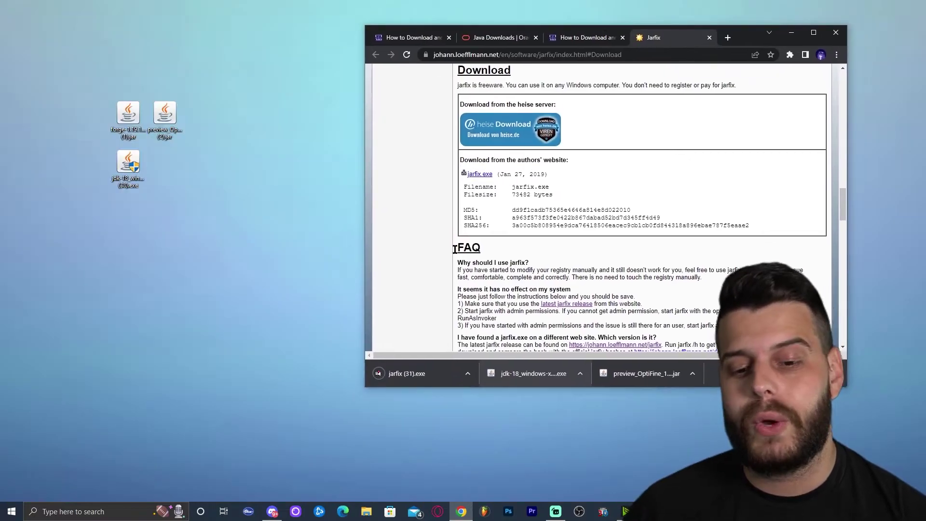
right_click(274, 111)
click(299, 139)
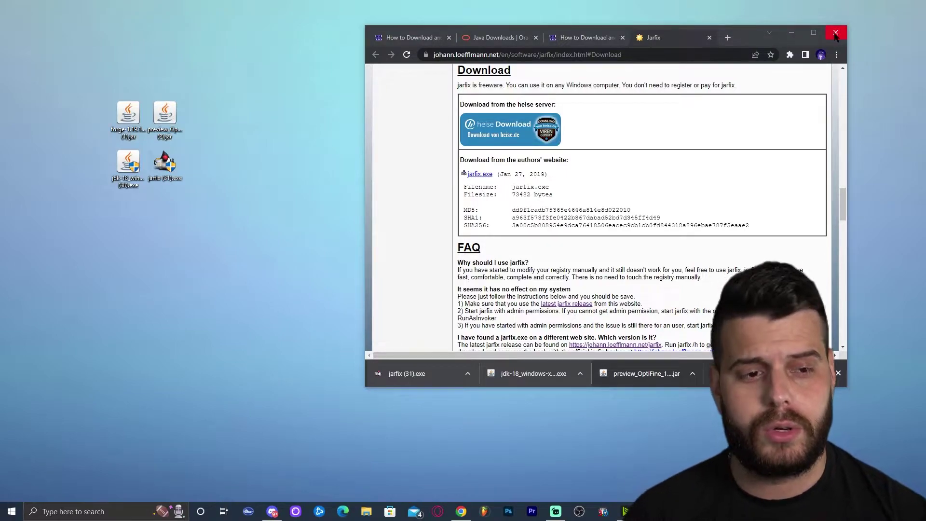
click(836, 33)
right_click(629, 35)
right_click(320, 136)
click(323, 161)
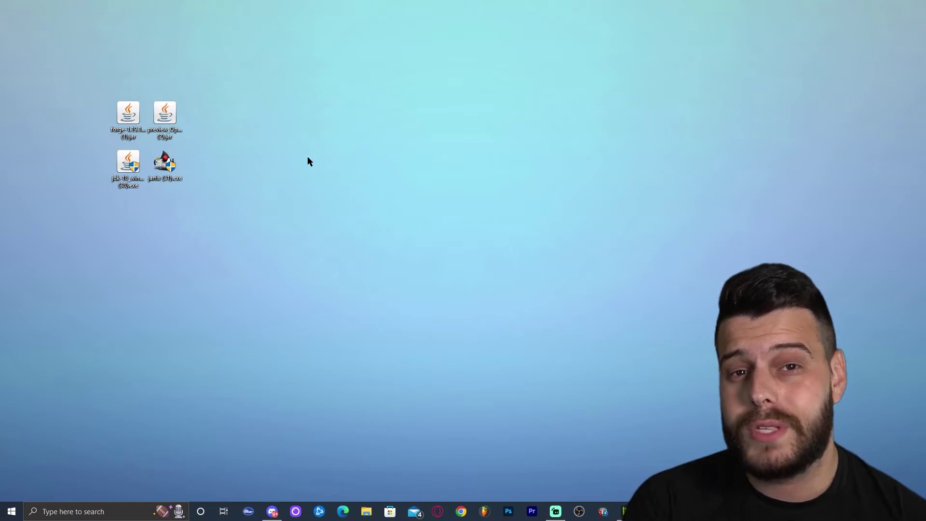
- Run the jdk-18 installer and reinstall JDK 18.0.2 (64-bit) through to completion
double_click(127, 161)
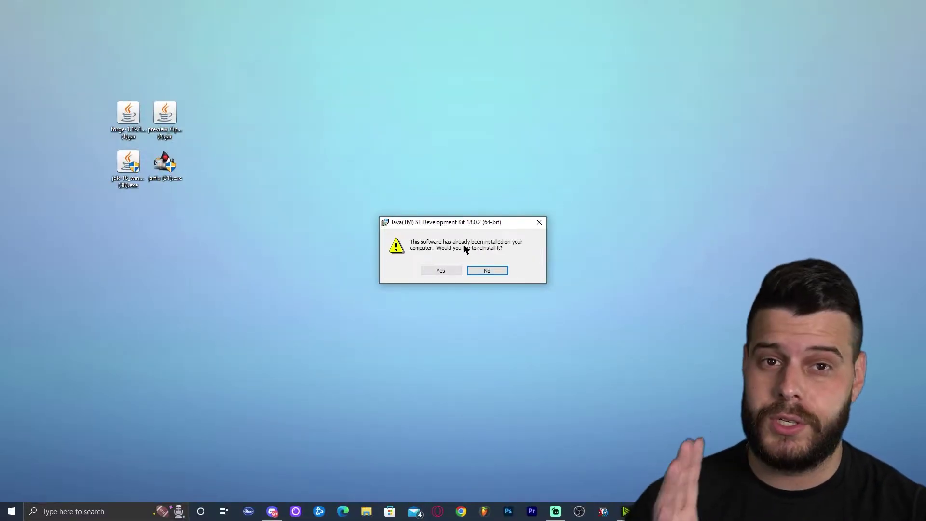
click(458, 268)
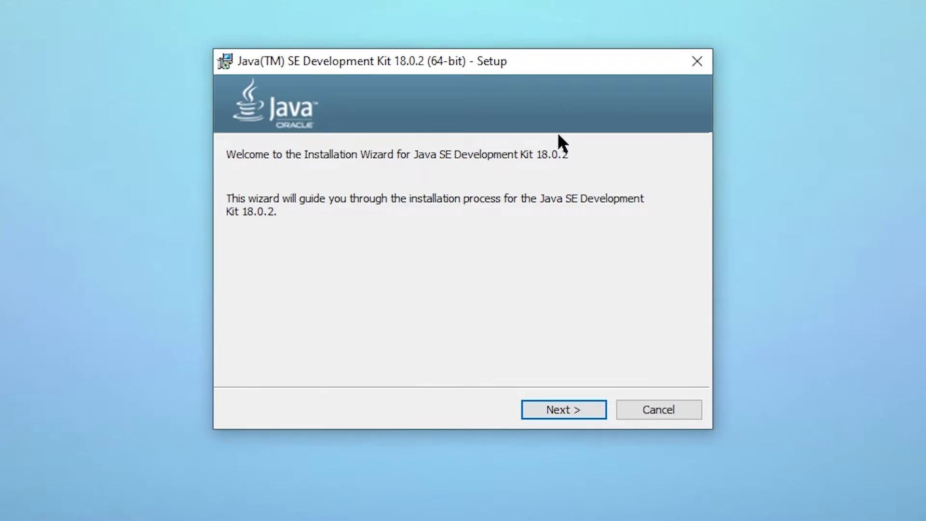
click(575, 410)
click(520, 332)
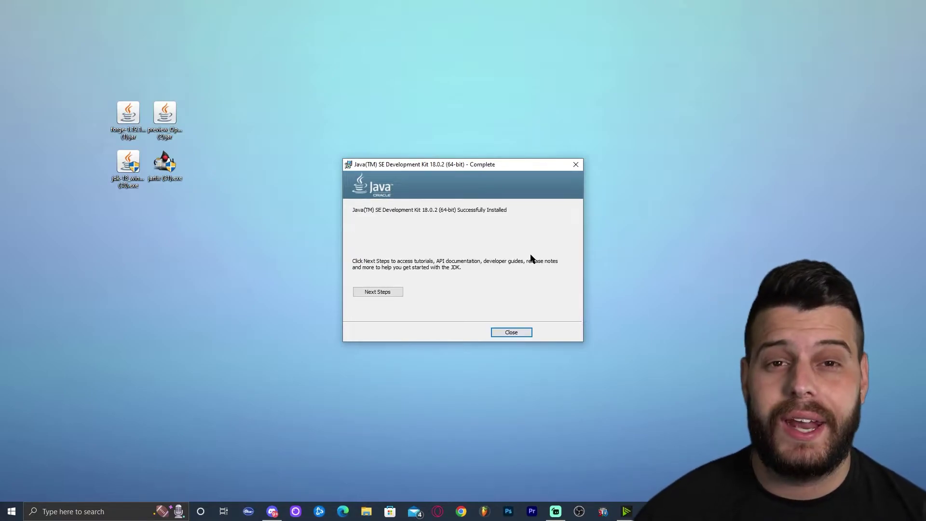
click(518, 332)
drag(85, 217, 124, 151)
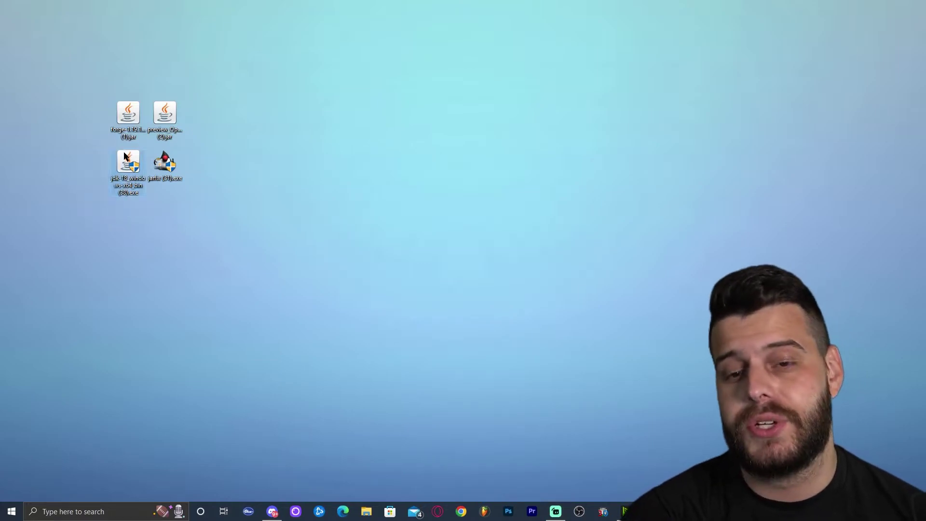
- Delete the JDK installer from the desktop and refresh it
key(Delete)
right_click(293, 138)
click(305, 159)
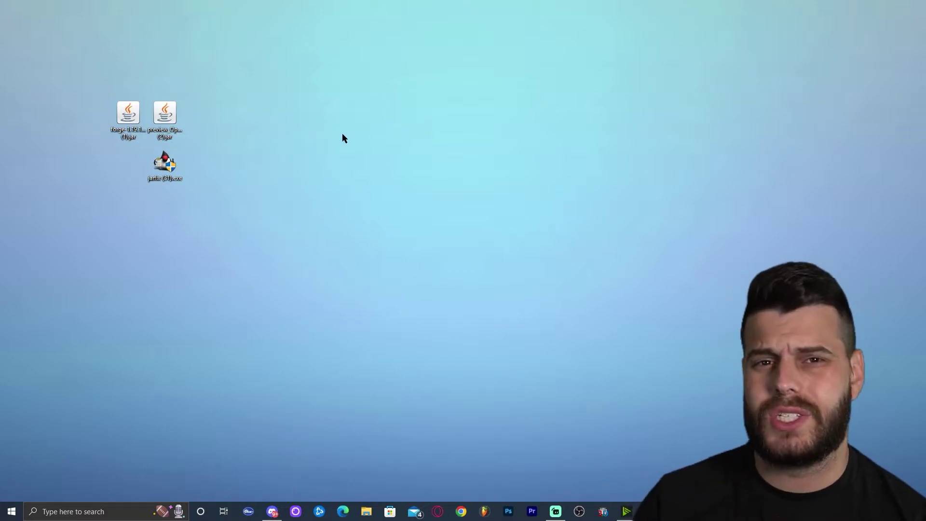
- Run Jarfix to register .jar files with Java, then delete jarfix.exe
double_click(164, 164)
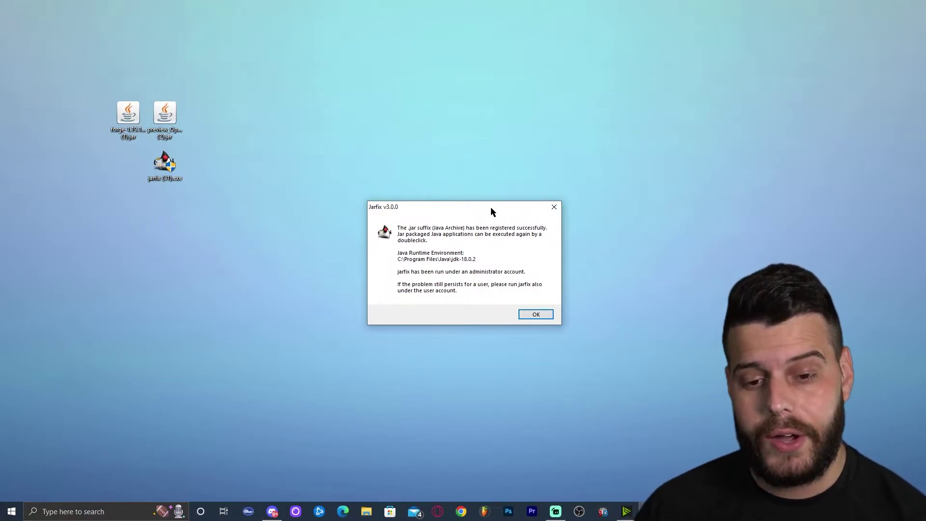
click(547, 313)
drag(351, 226, 126, 170)
key(Delete)
right_click(342, 102)
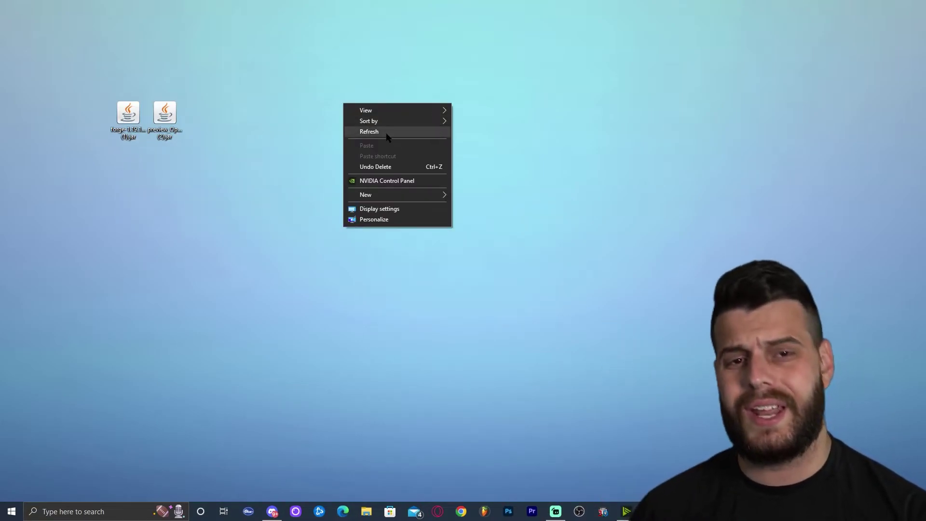
click(385, 132)
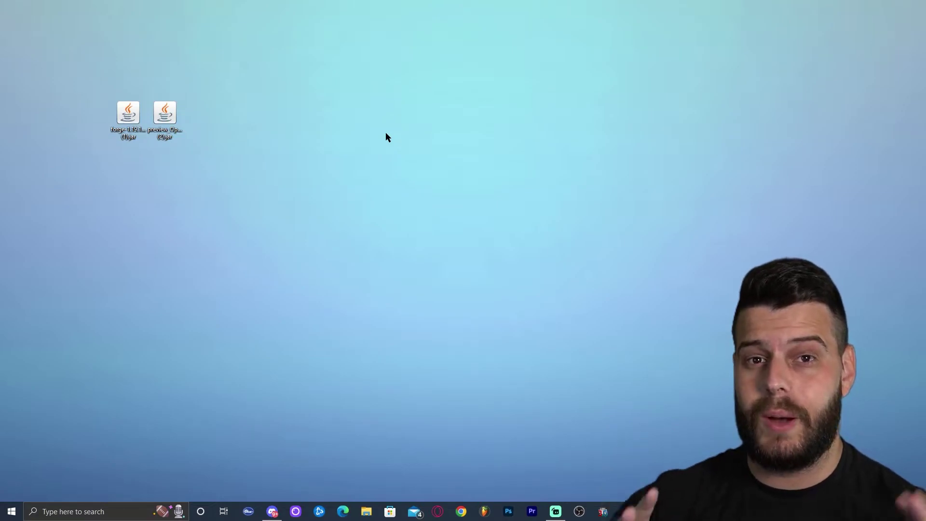
- Tidy the desktop, placing the forge jar below the OptiFine preview jar
drag(239, 61, 83, 174)
right_click(259, 73)
click(207, 87)
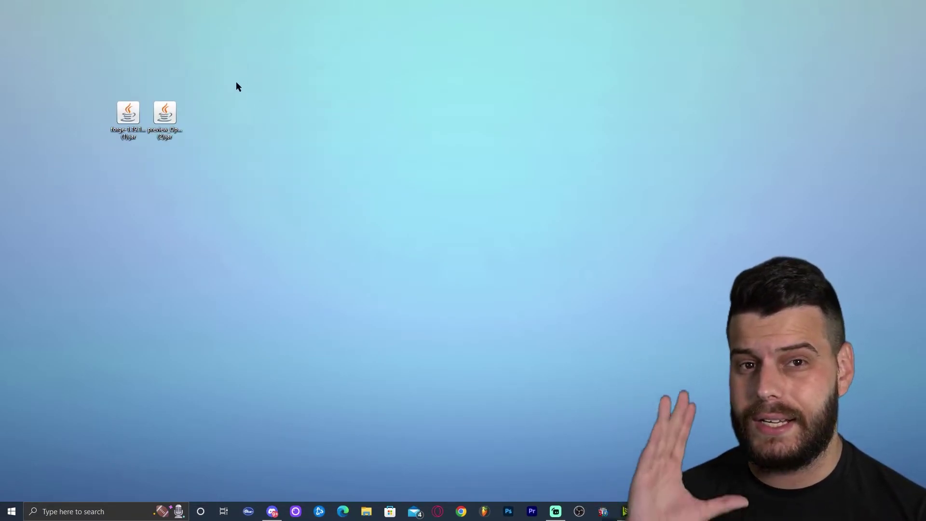
right_click(264, 74)
click(290, 104)
drag(128, 113, 182, 177)
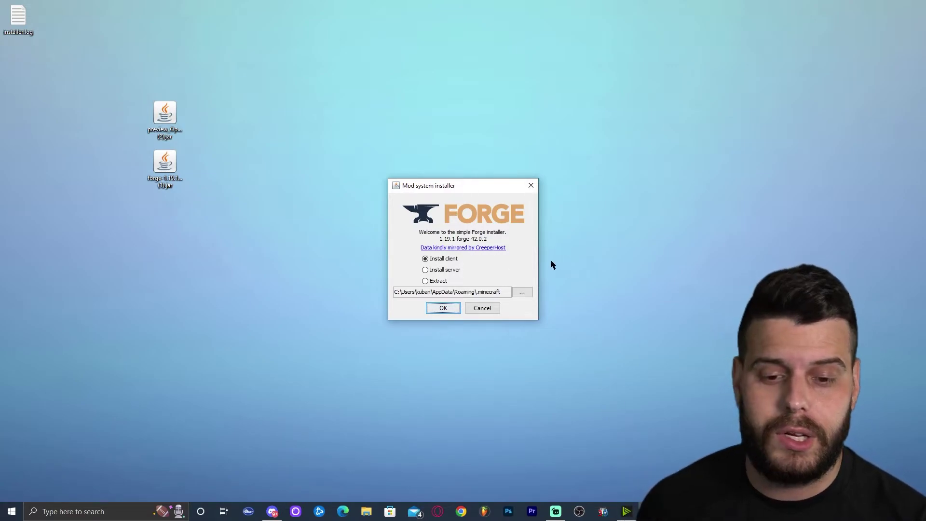
- Install the 1.19.1-forge-42.0.2 client into .minecraft and dismiss the completion message
click(449, 310)
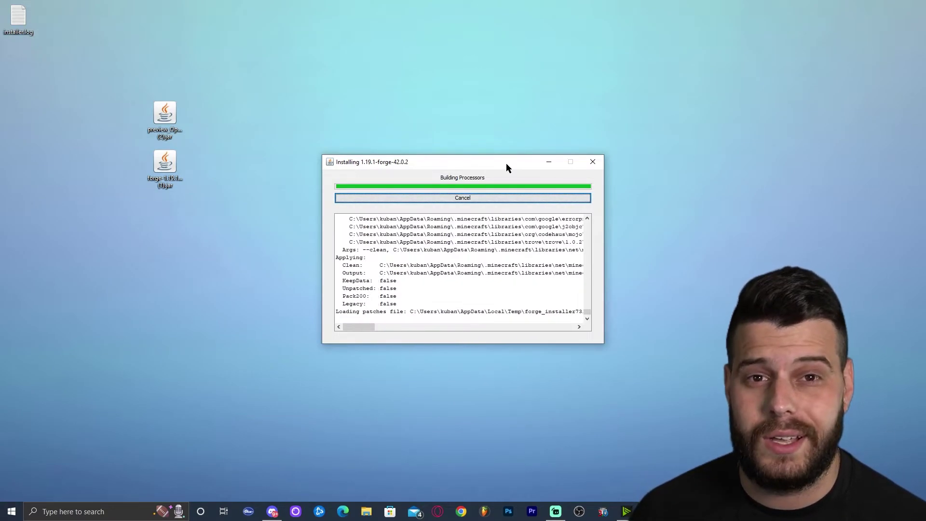
drag(467, 164, 470, 156)
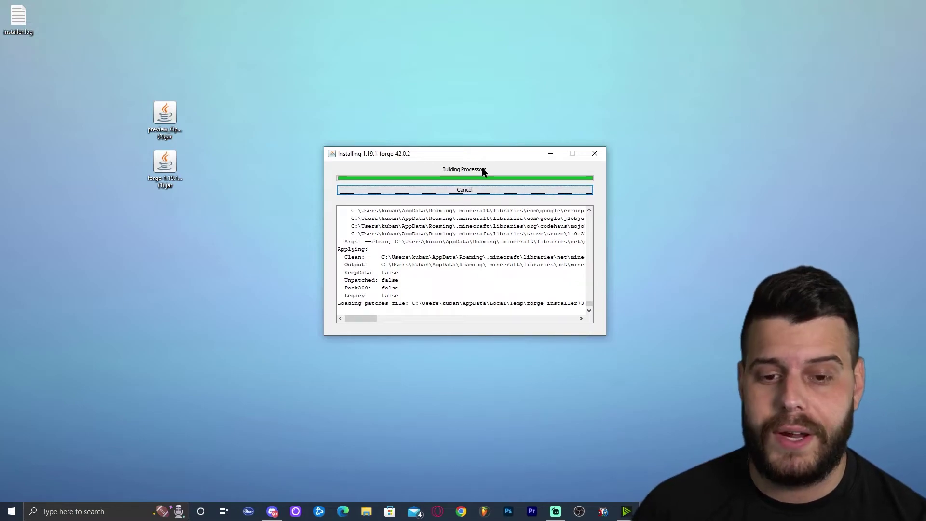
drag(449, 156, 437, 153)
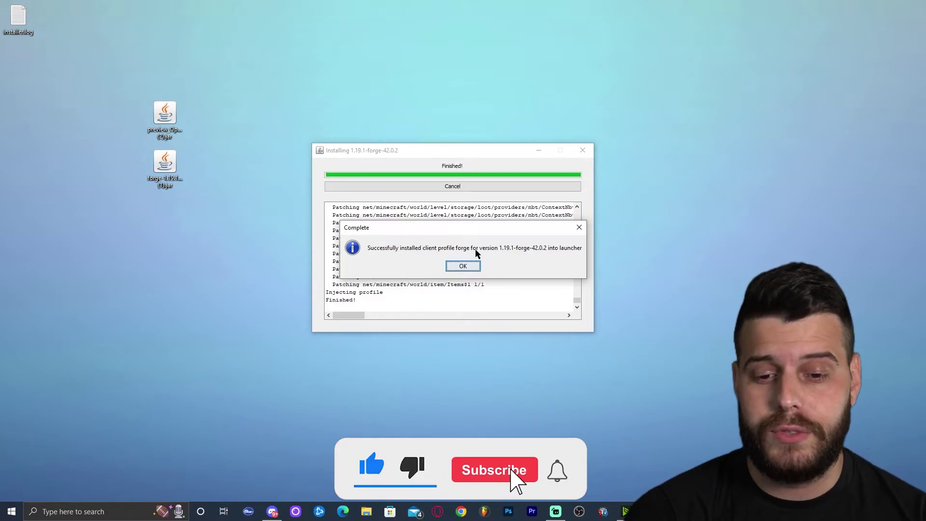
click(466, 266)
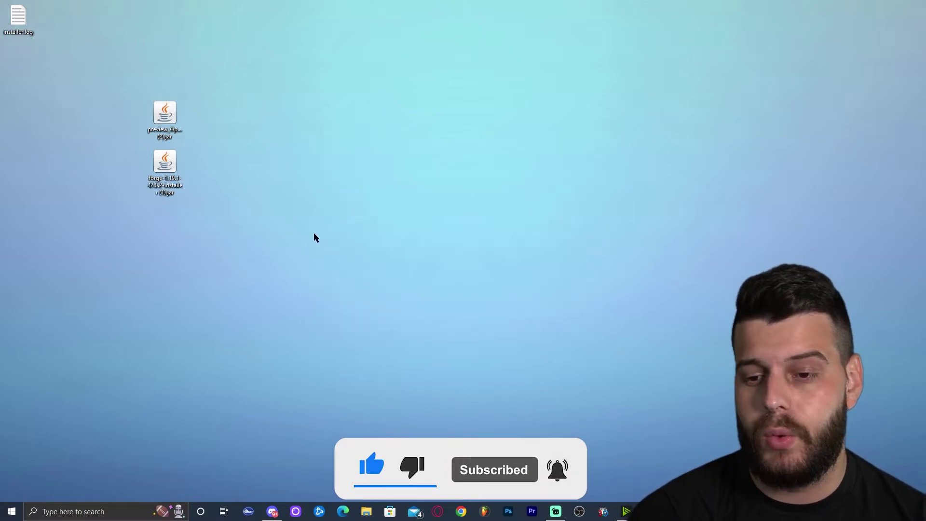
- Delete the Forge installer jar and installer.log from the desktop, then refresh it
drag(333, 222, 142, 173)
key(Delete)
drag(93, 65, 20, 21)
key(Delete)
right_click(274, 57)
click(325, 85)
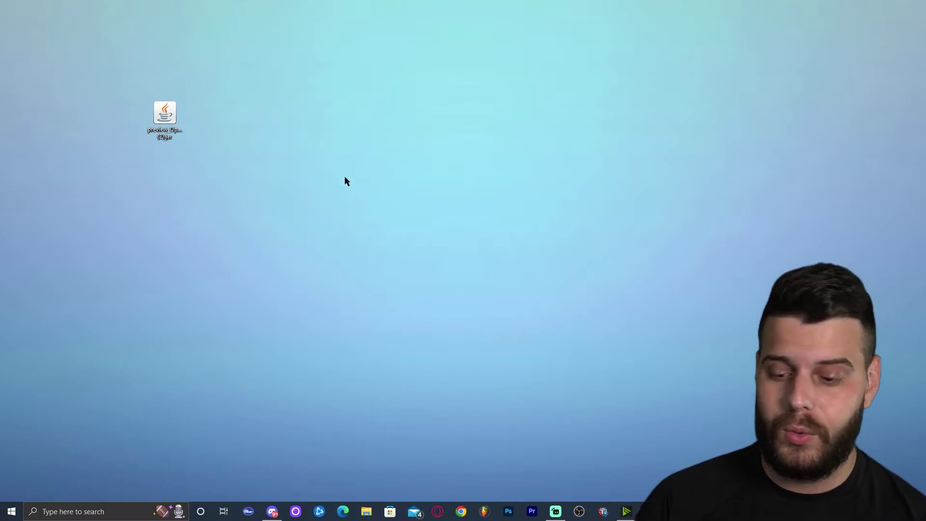
- Open Minecraft Launcher by searching 'mine' in Windows search
click(78, 515)
text(mine)
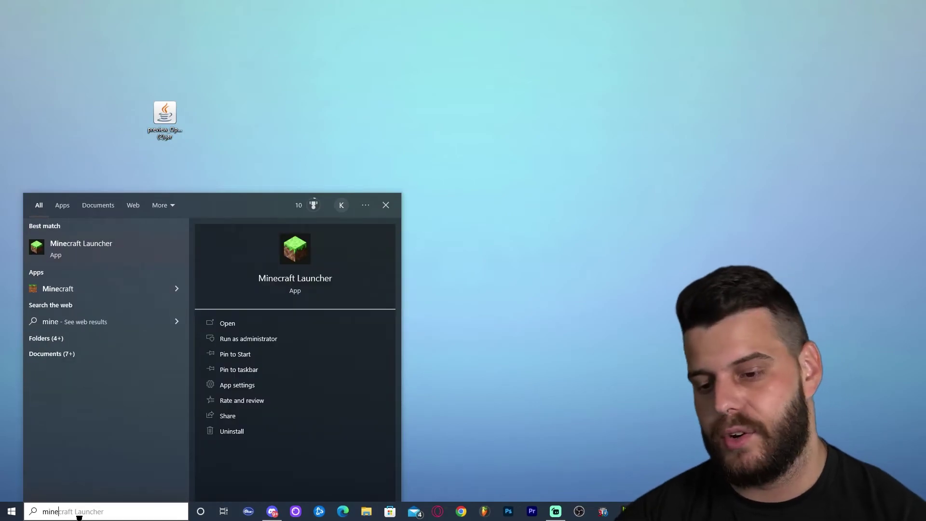
key(Return)
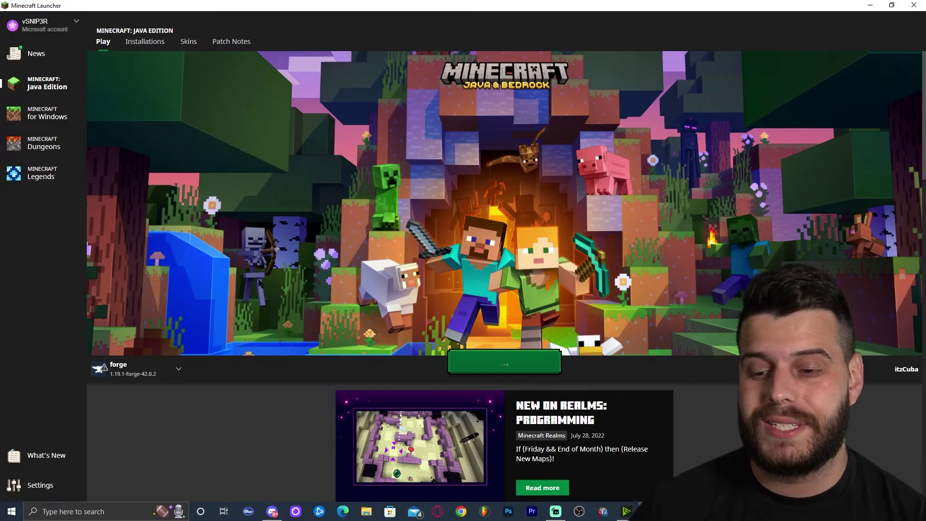
mouse_move(119, 380)
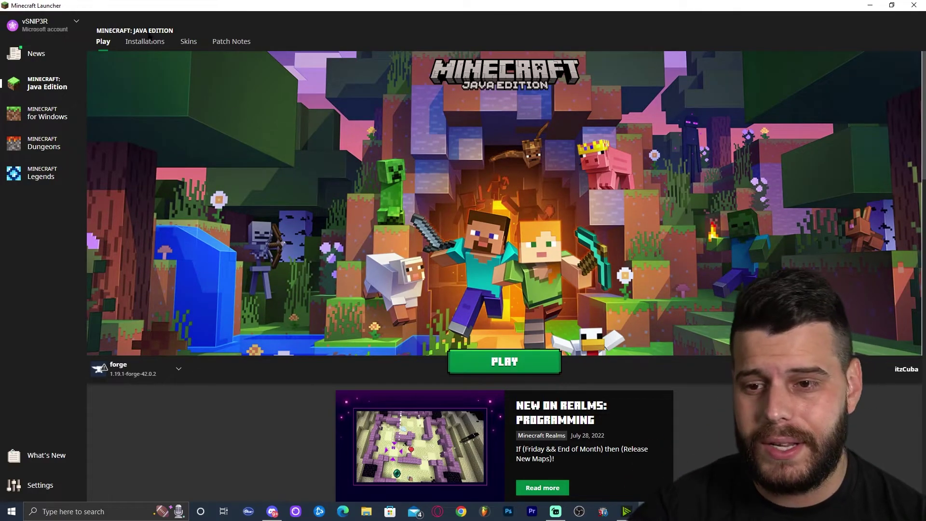
- View the Installations list, toggling the modded filter off and back on
click(145, 42)
click(664, 74)
click(665, 74)
- Start a new installation with version 1.19.1-forge-42.0.2, then return to the Installations list
click(357, 102)
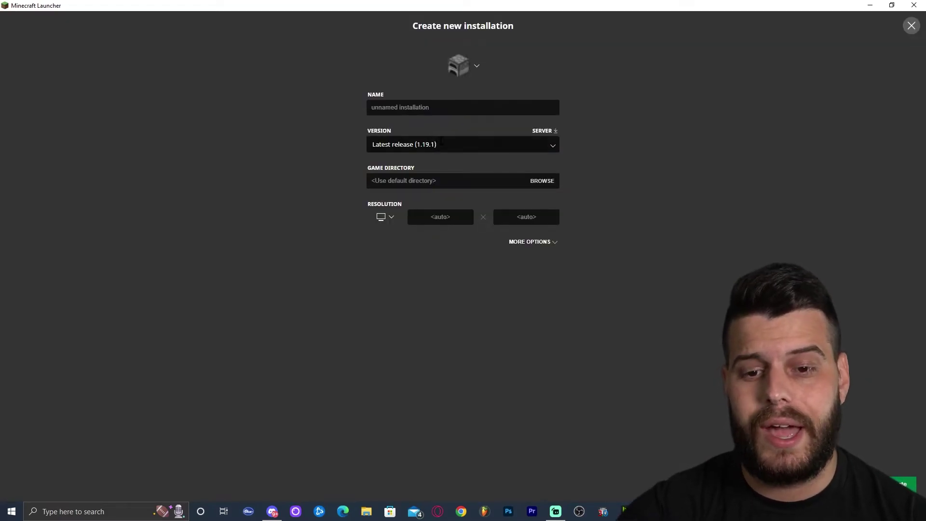
click(384, 143)
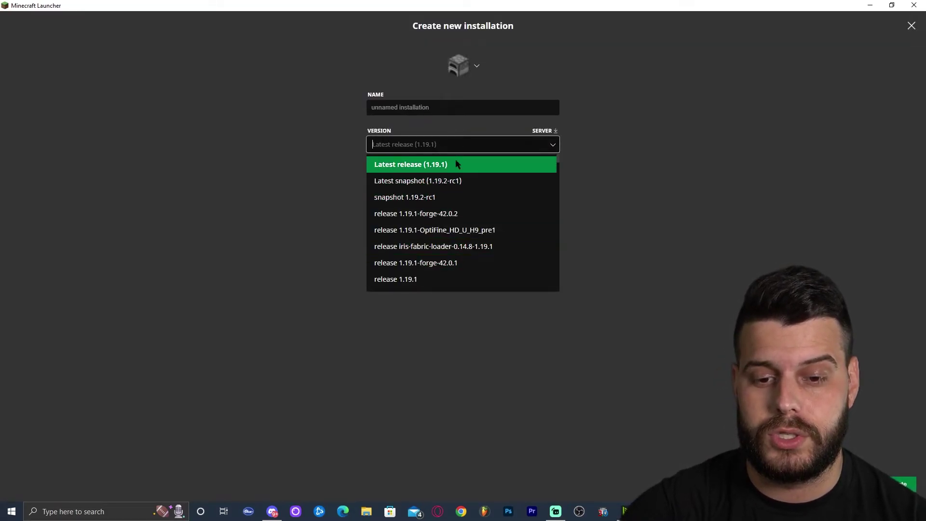
click(420, 215)
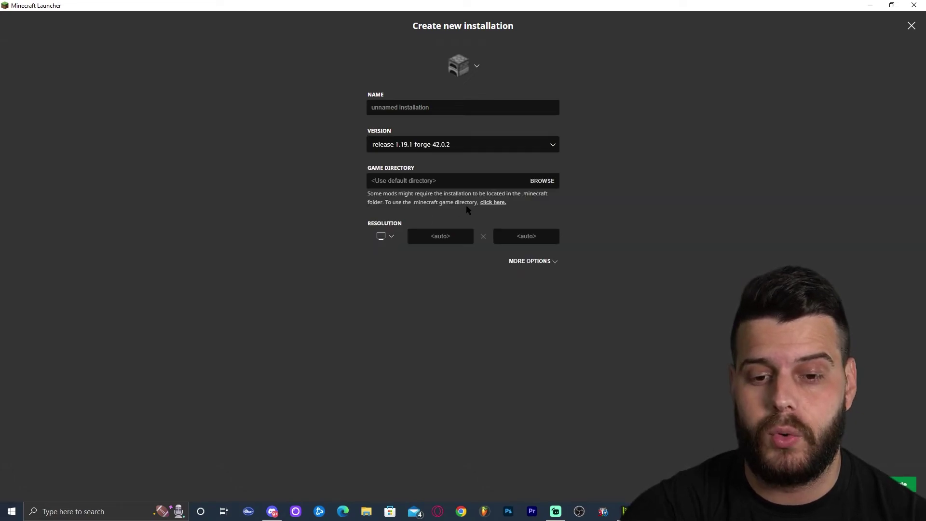
click(443, 106)
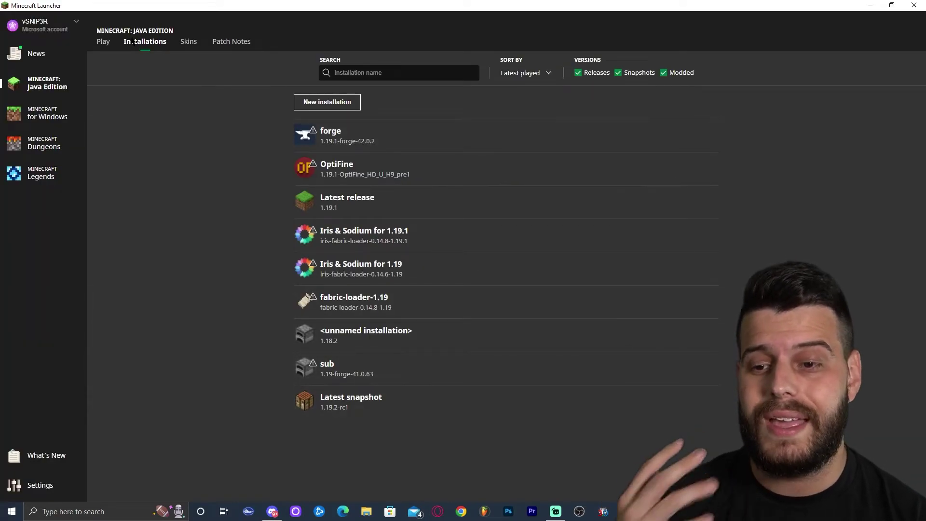
click(106, 48)
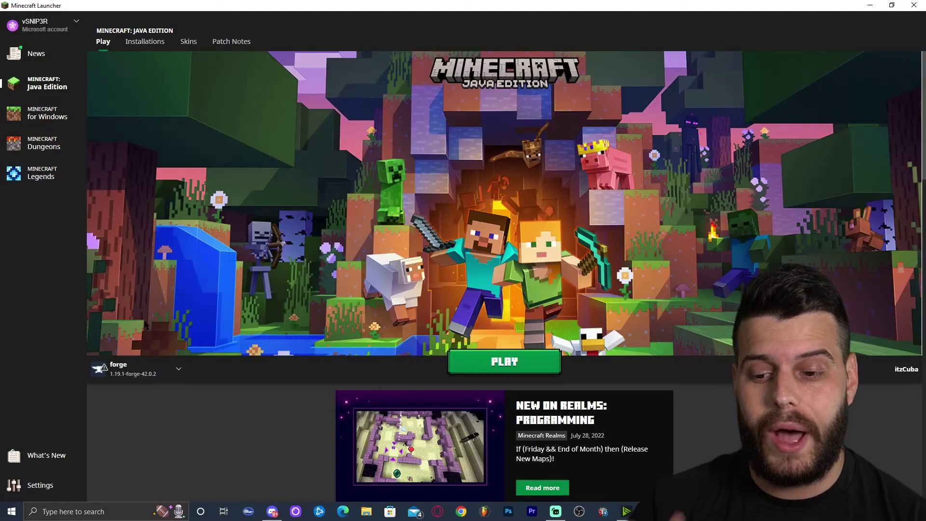
click(139, 45)
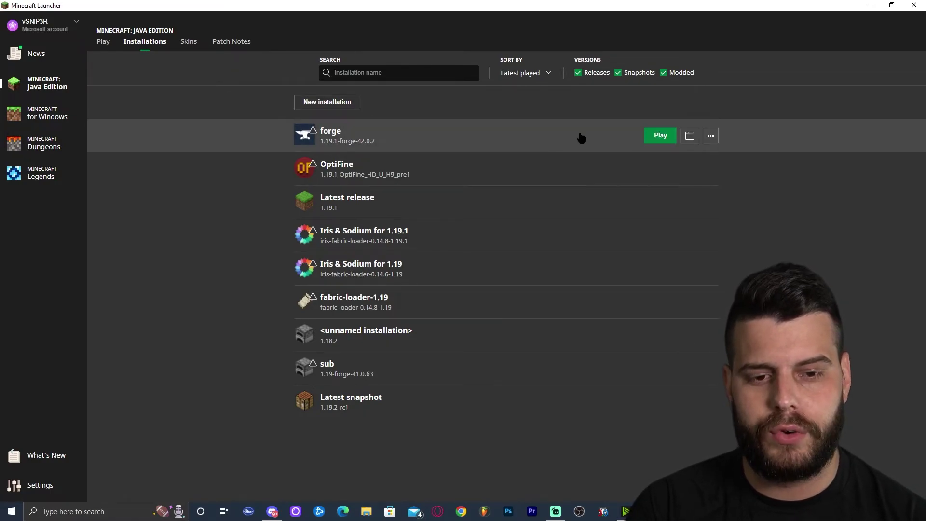
- Open the forge installation's .minecraft folder and delete the old mods folder
click(689, 140)
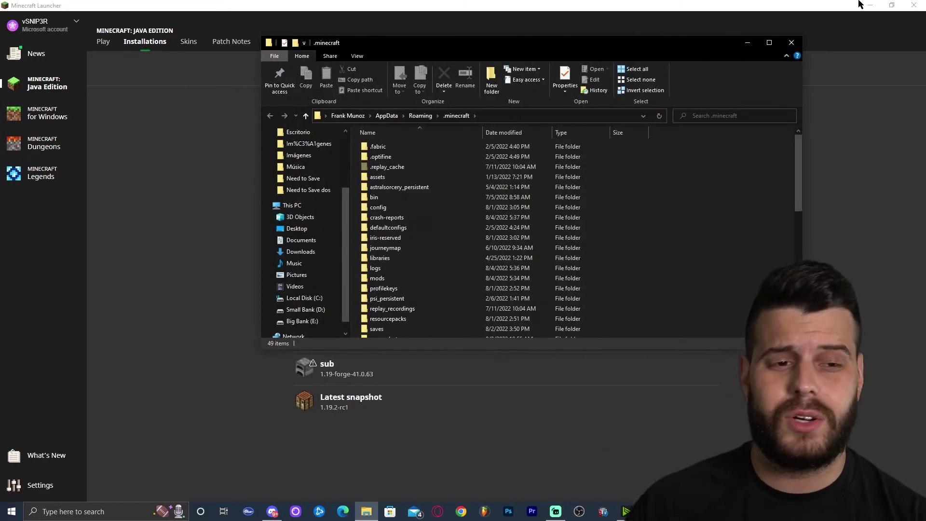
click(869, 5)
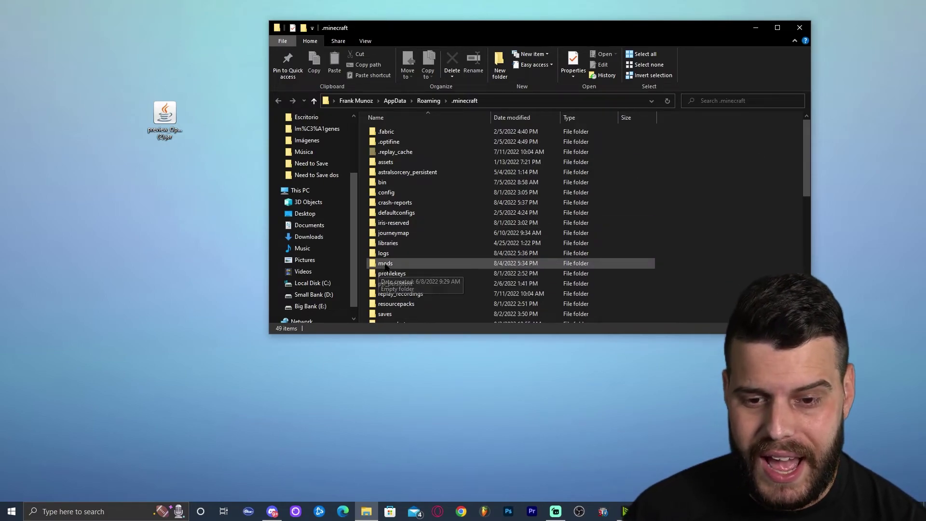
click(385, 263)
click(709, 199)
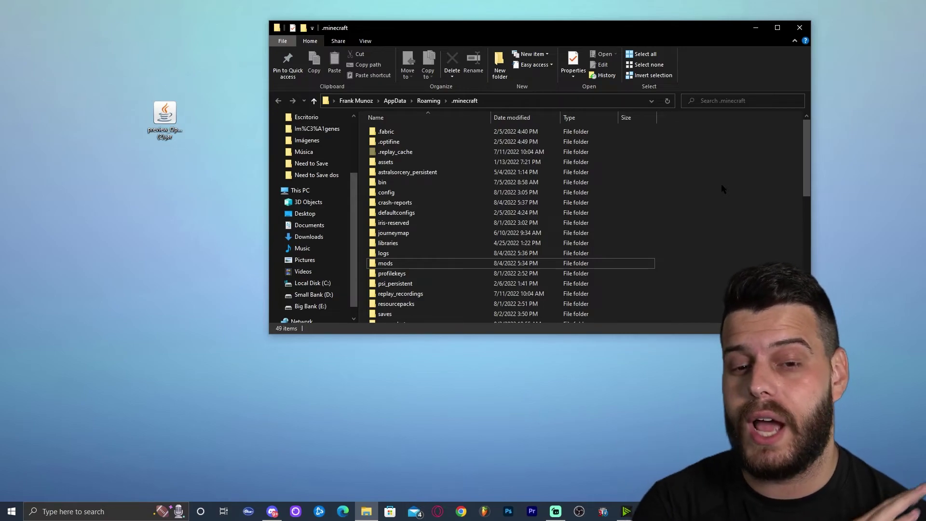
click(386, 263)
key(Delete)
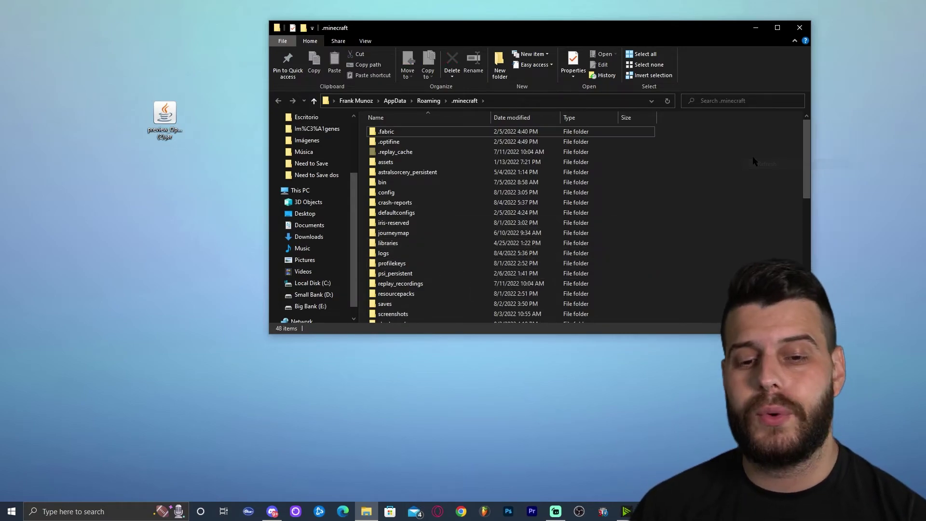
- Create a new folder named 'mods' in .minecraft and open it
right_click(703, 126)
mouse_move(743, 241)
click(647, 247)
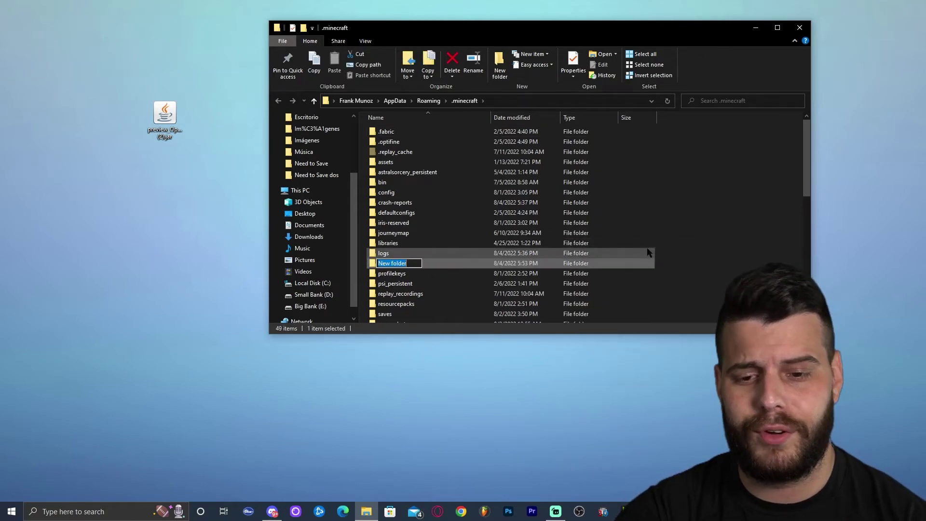
text(mods)
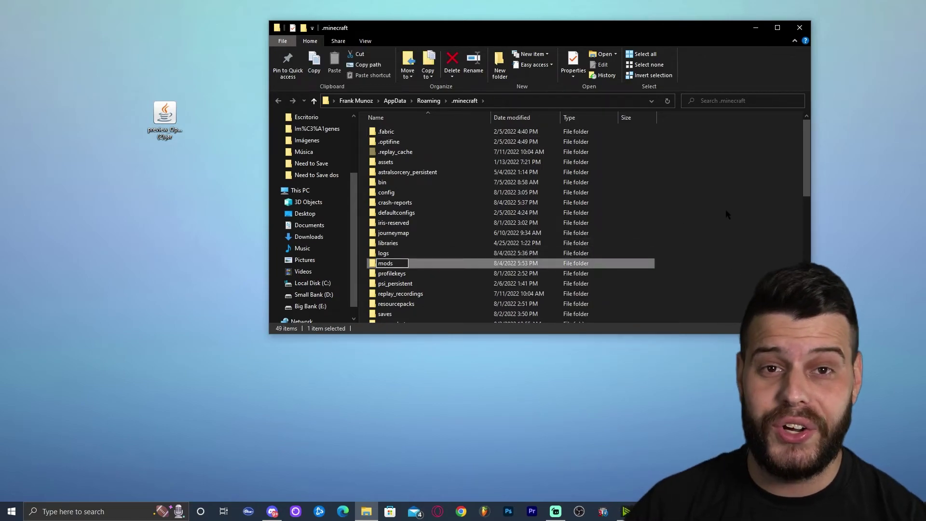
click(679, 216)
double_click(410, 264)
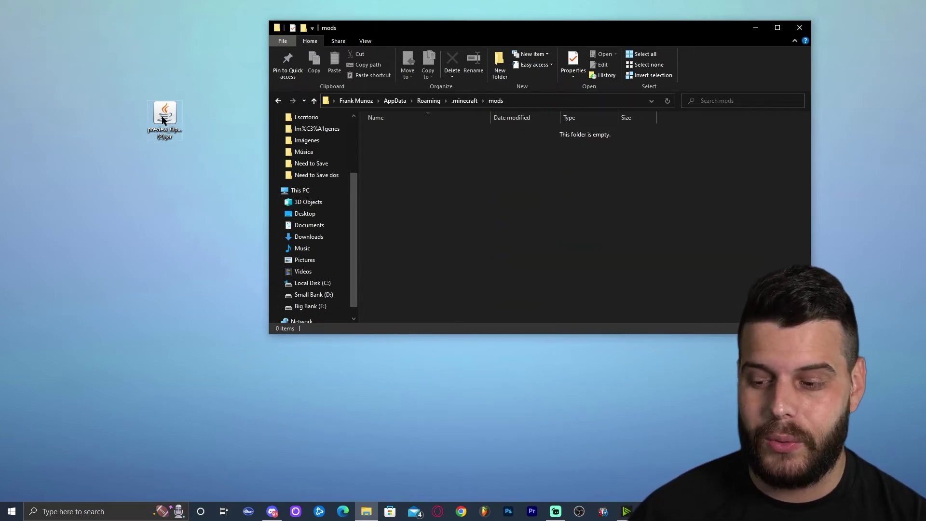
- Move the OptiFine preview jar from the desktop into mods and close File Explorer
drag(164, 115, 487, 172)
right_click(490, 176)
click(555, 216)
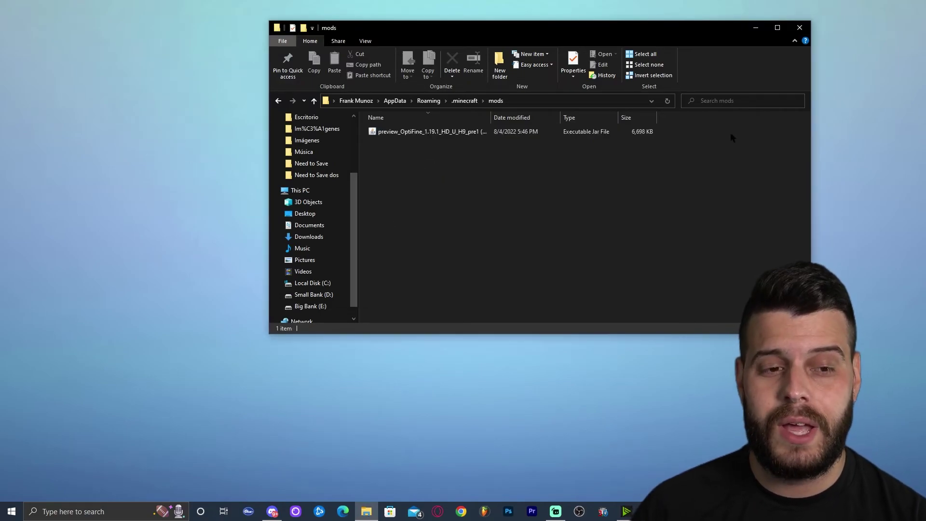
click(799, 27)
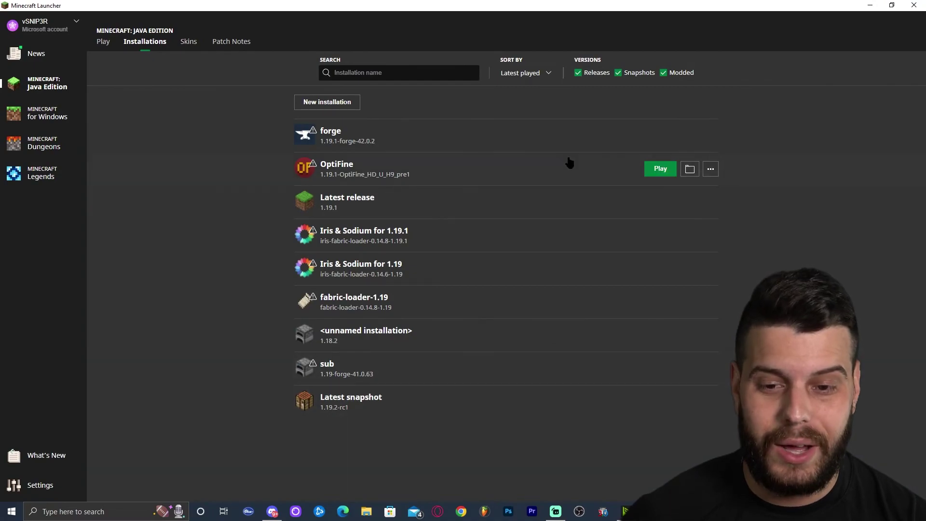
mouse_move(647, 140)
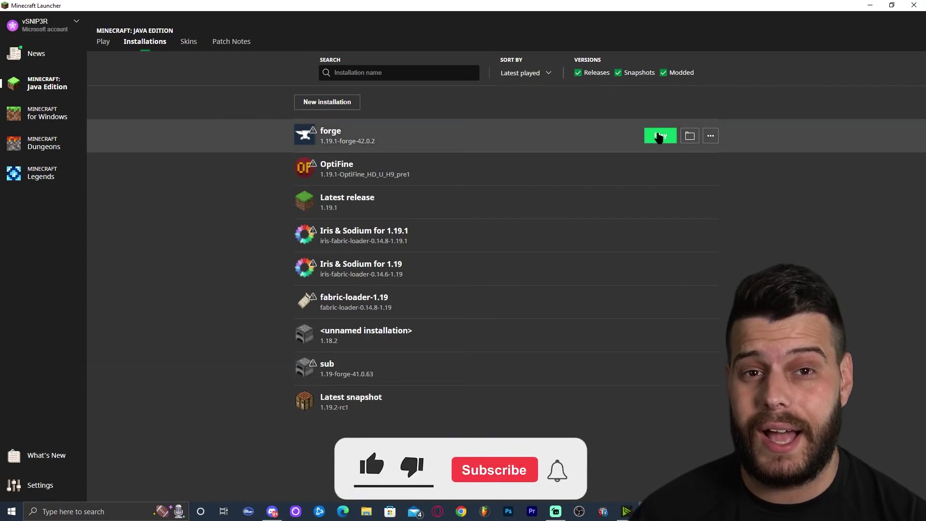
- Launch the forge 1.19.1 installation and check the Forge entry in the Mods list
click(660, 137)
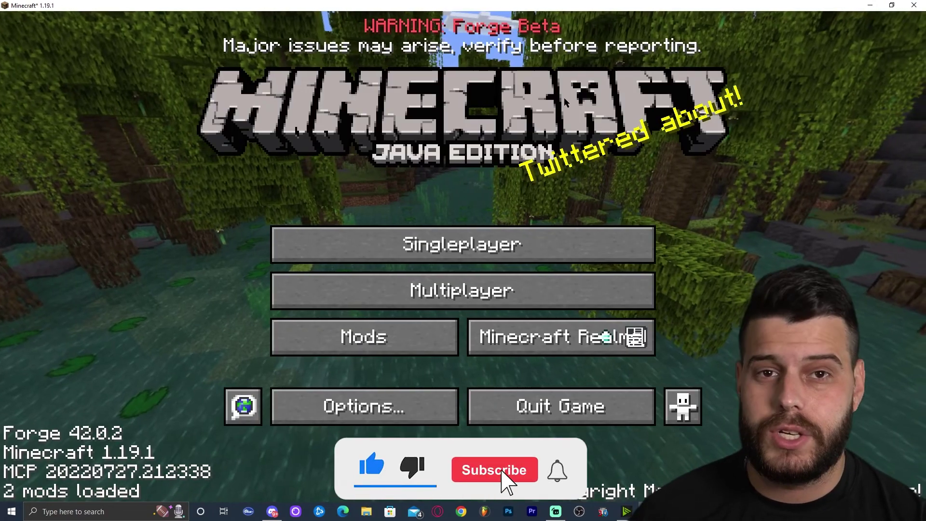
click(364, 337)
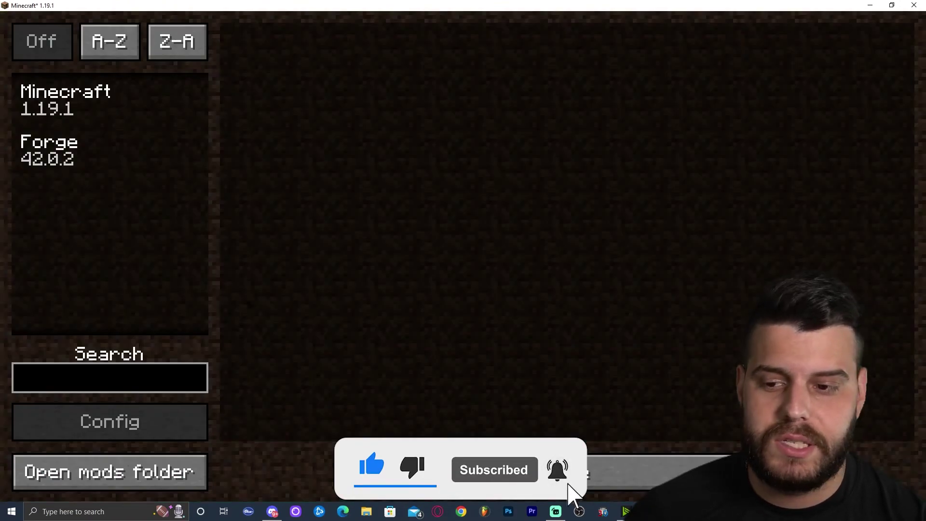
click(48, 150)
click(580, 467)
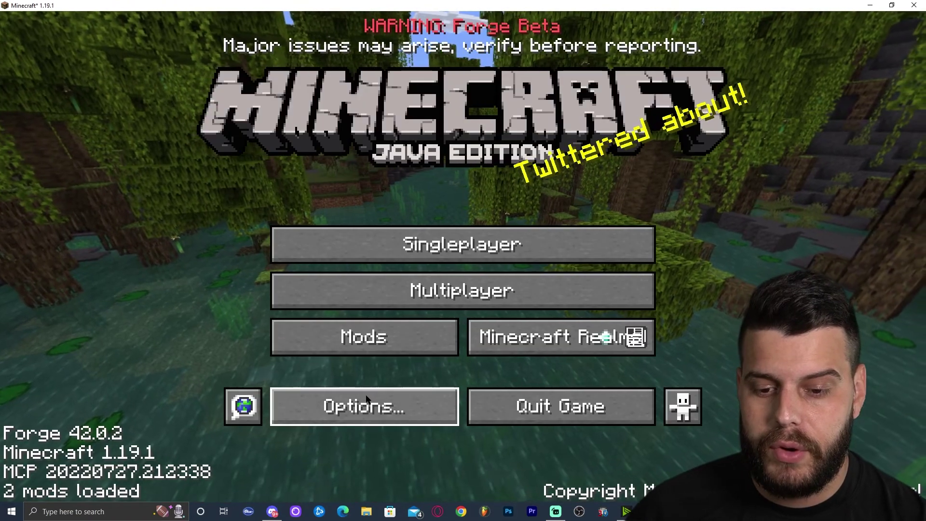
- Check the Shaders page under Options > Video Settings, then return to the title screen
click(373, 406)
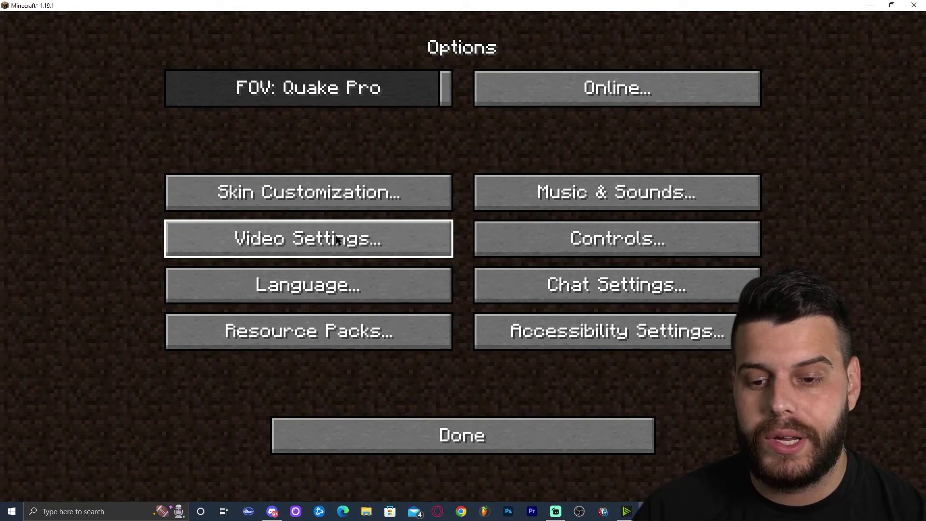
click(376, 238)
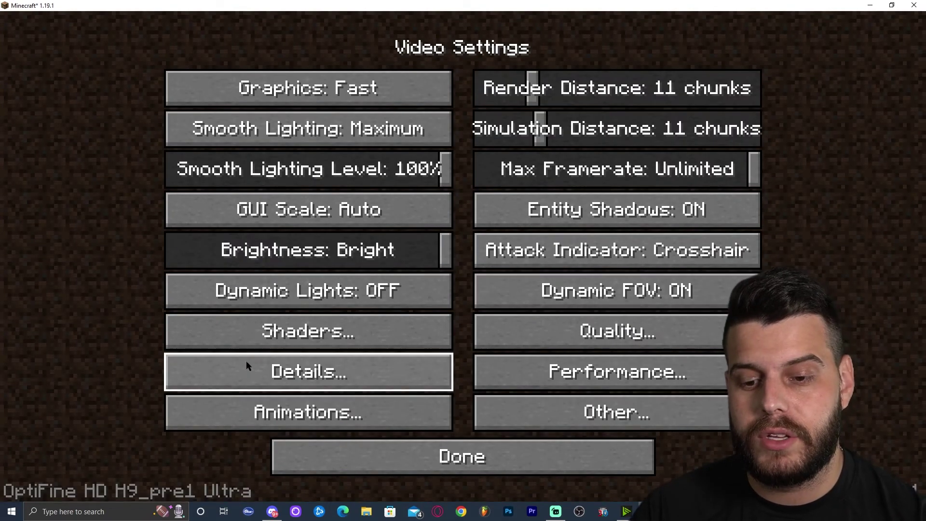
click(303, 330)
click(482, 470)
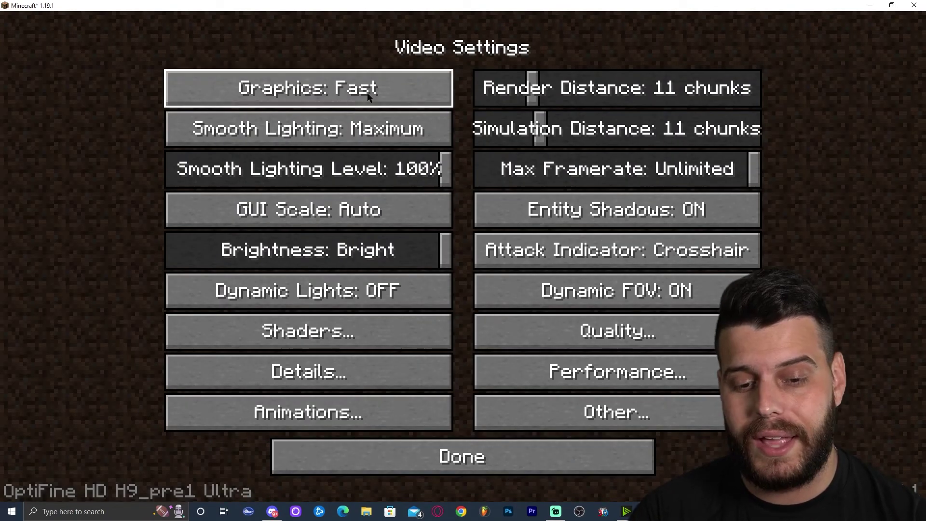
click(462, 456)
click(462, 410)
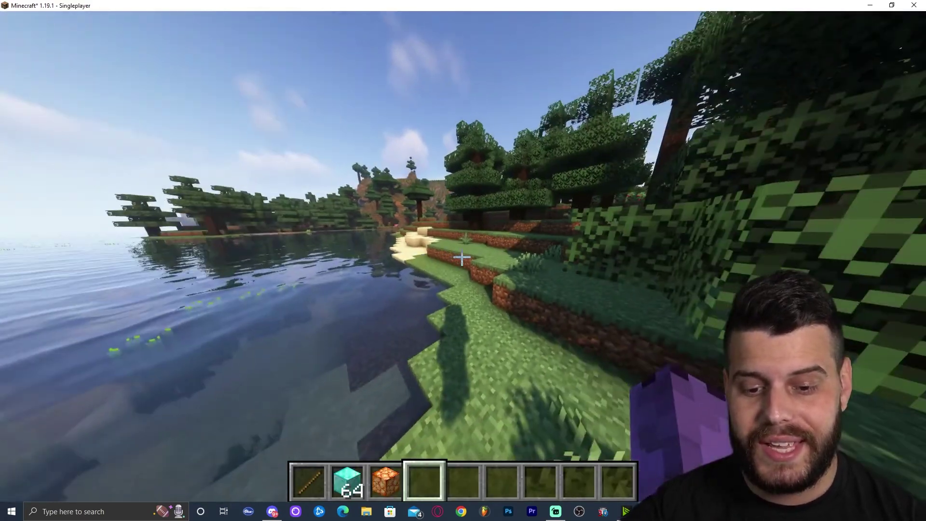
- Fly over the river toward the island with the HUD hidden, looking up at the horizon
key(w)
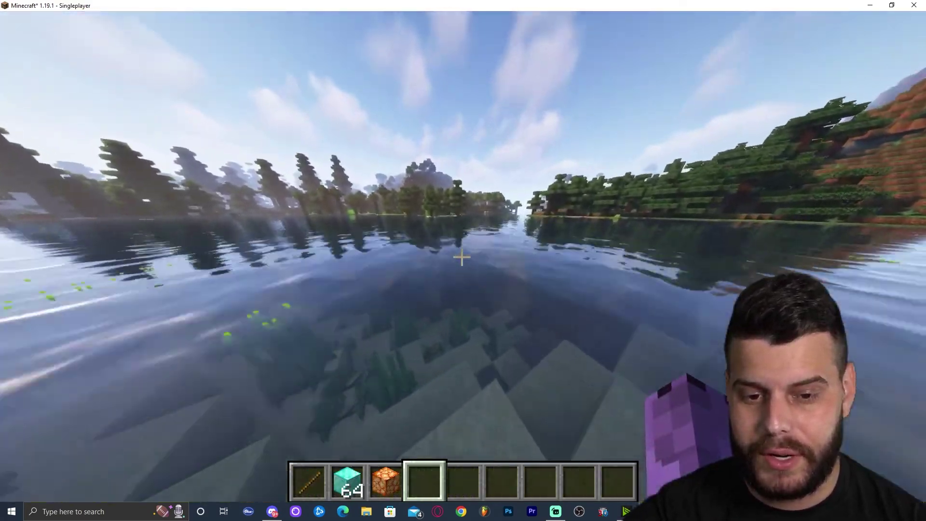
key(w)
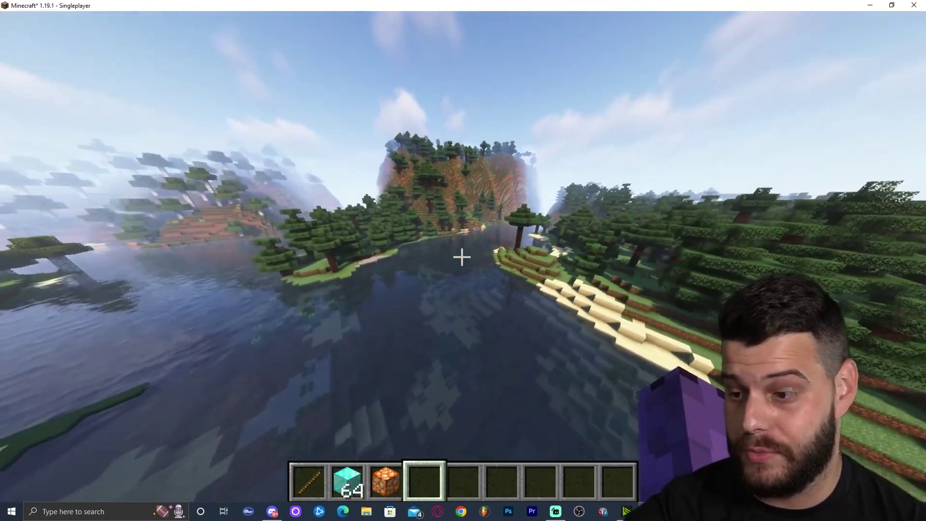
key(w)
key(F1)
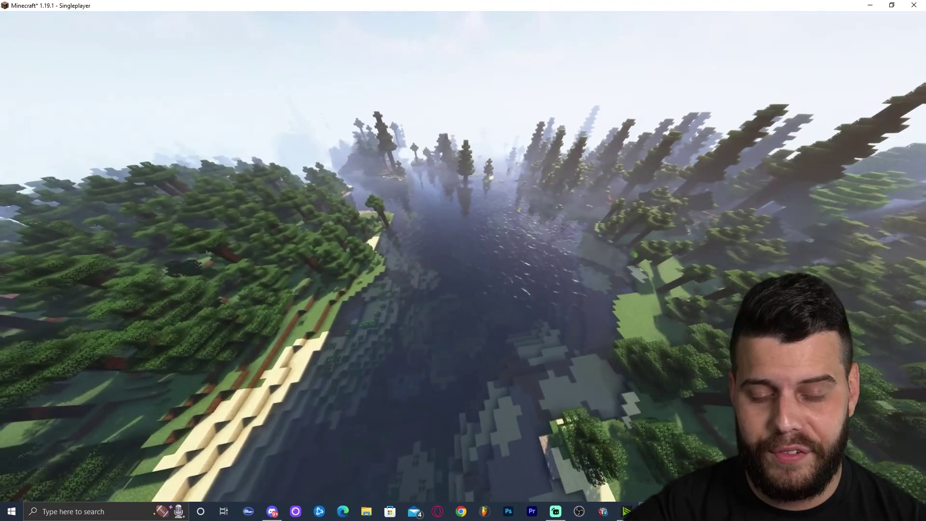
key(w)
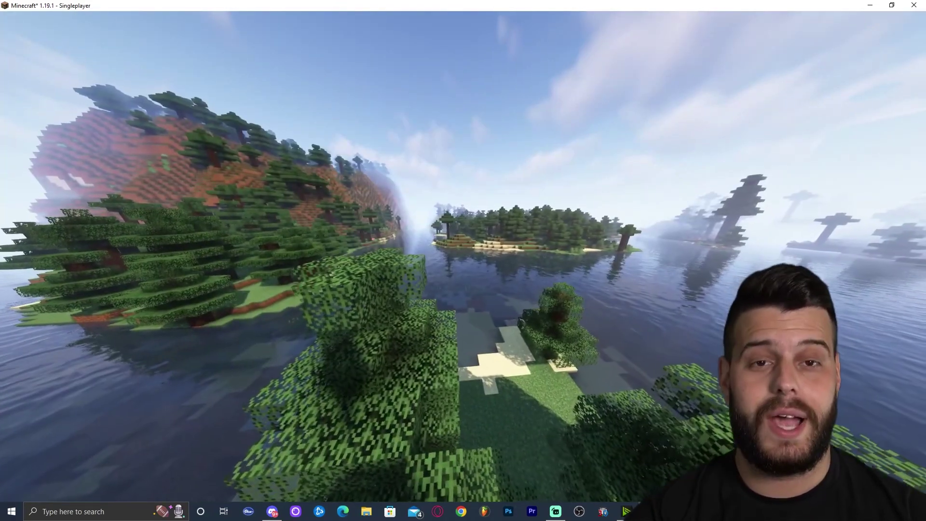